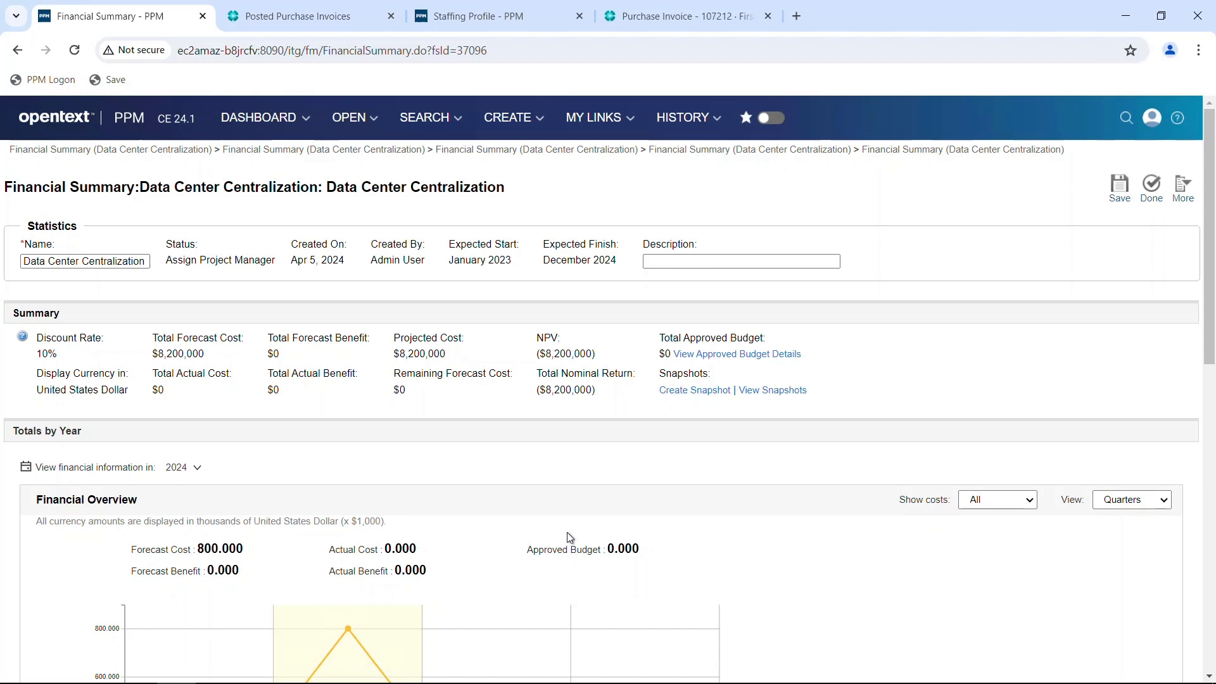
- Show the two detail lines in the Cost Details of the Data Center Centralization financial summary
scroll(573, 537, down, 3)
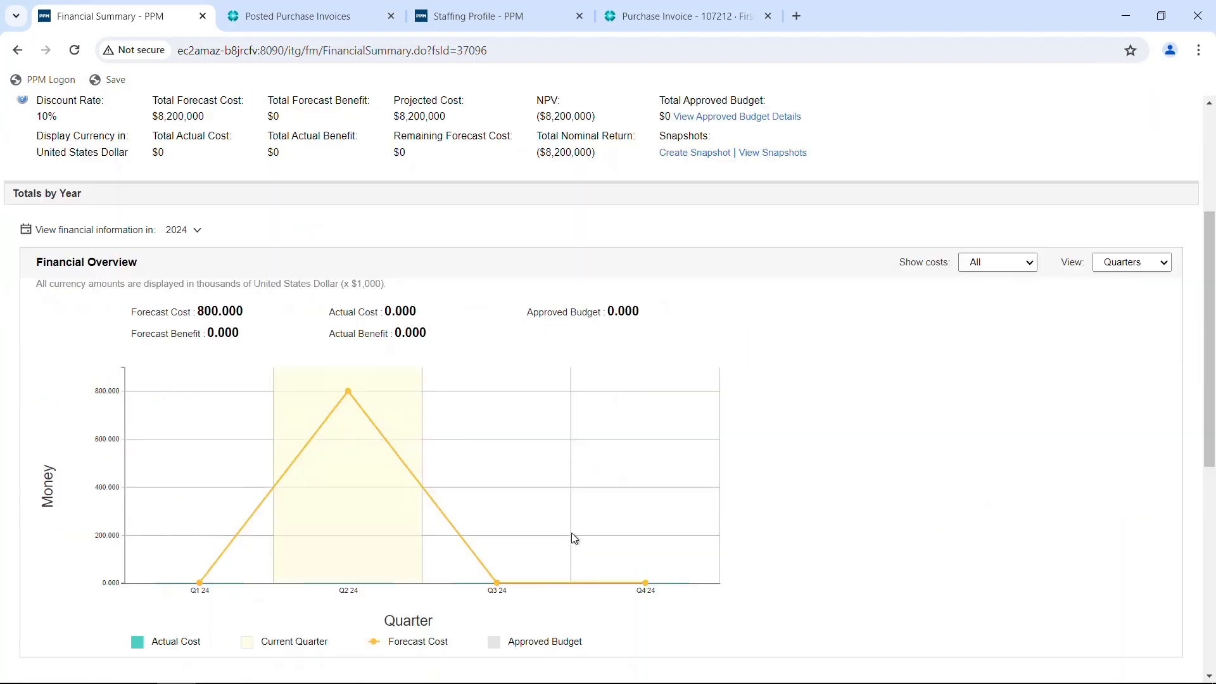
scroll(573, 537, down, 5)
scroll(574, 538, down, 3)
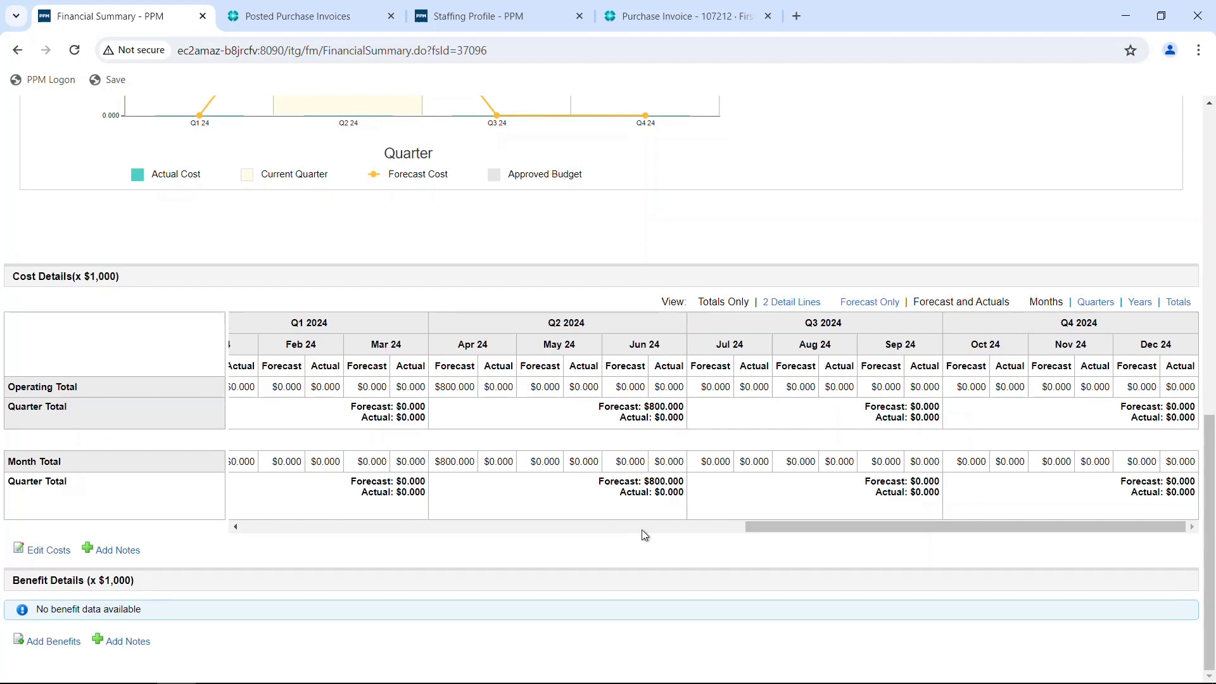
click(788, 301)
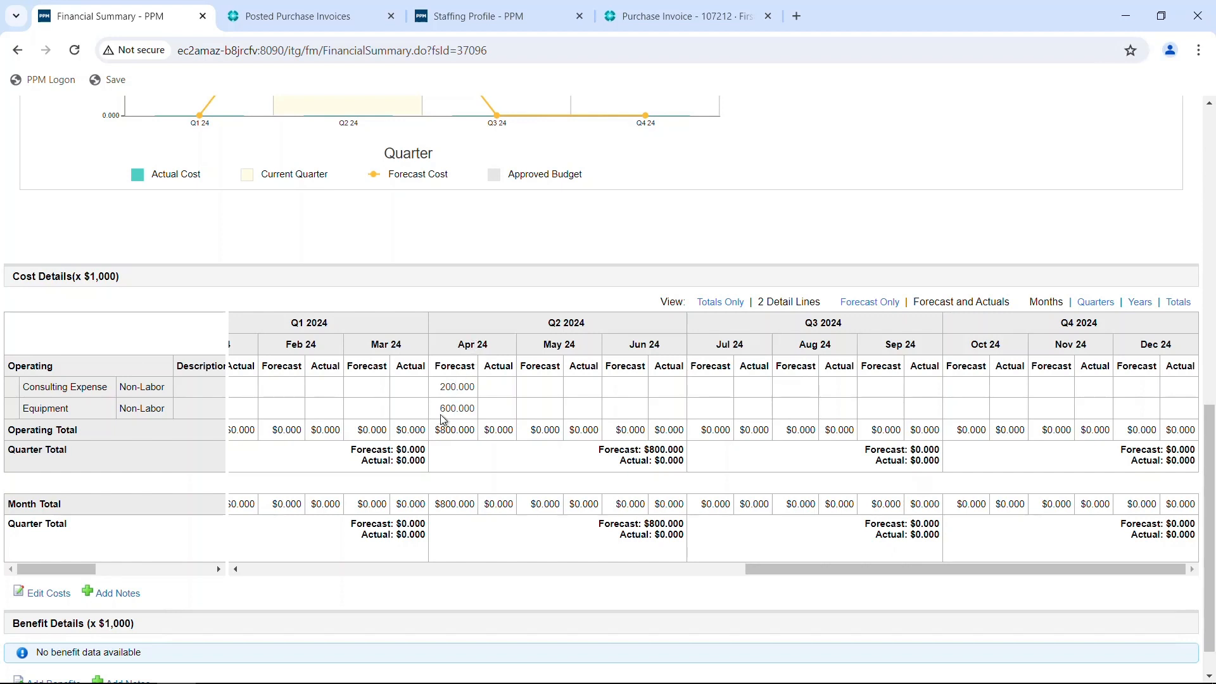
- Look through the posted purchase invoices in Dynamics 365 Business Central and return to the PPM financial summary
click(294, 21)
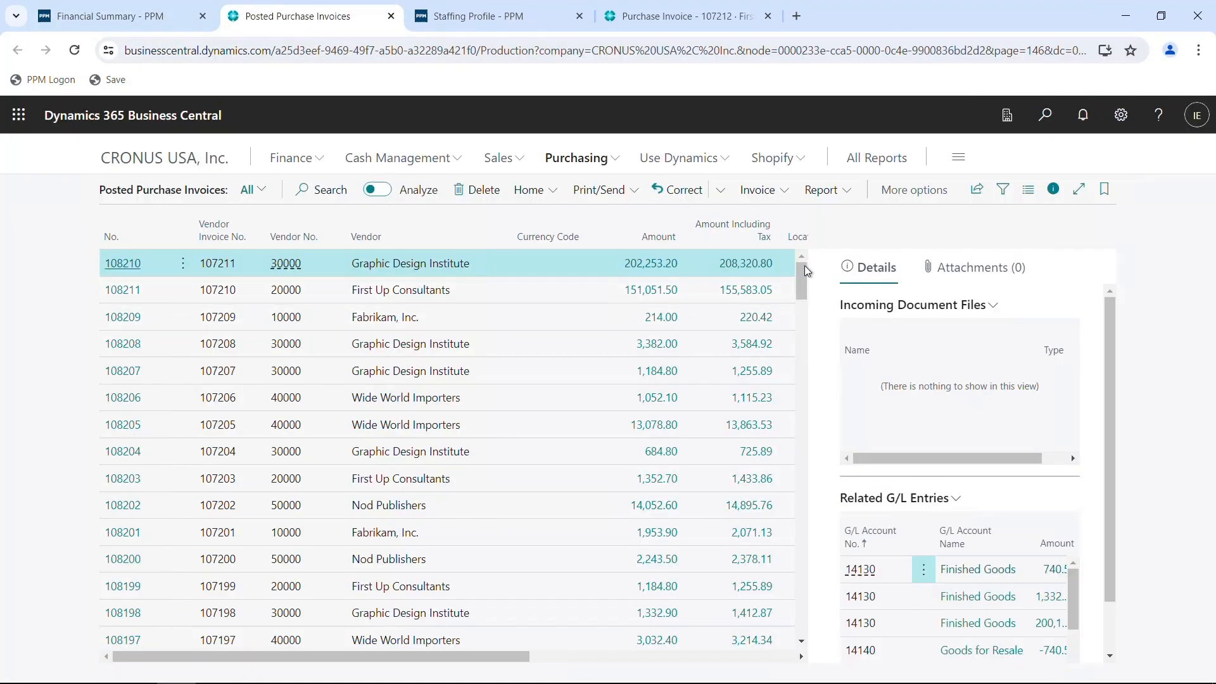
drag(800, 272, 786, 383)
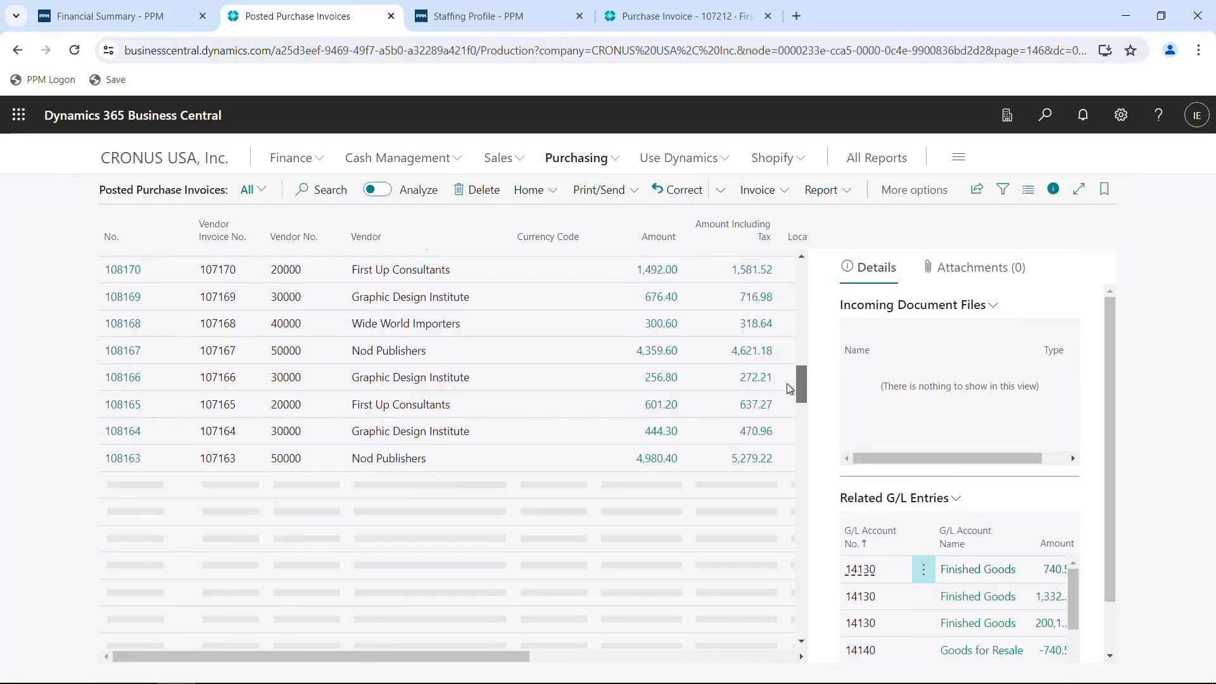
scroll(788, 388, down, 3)
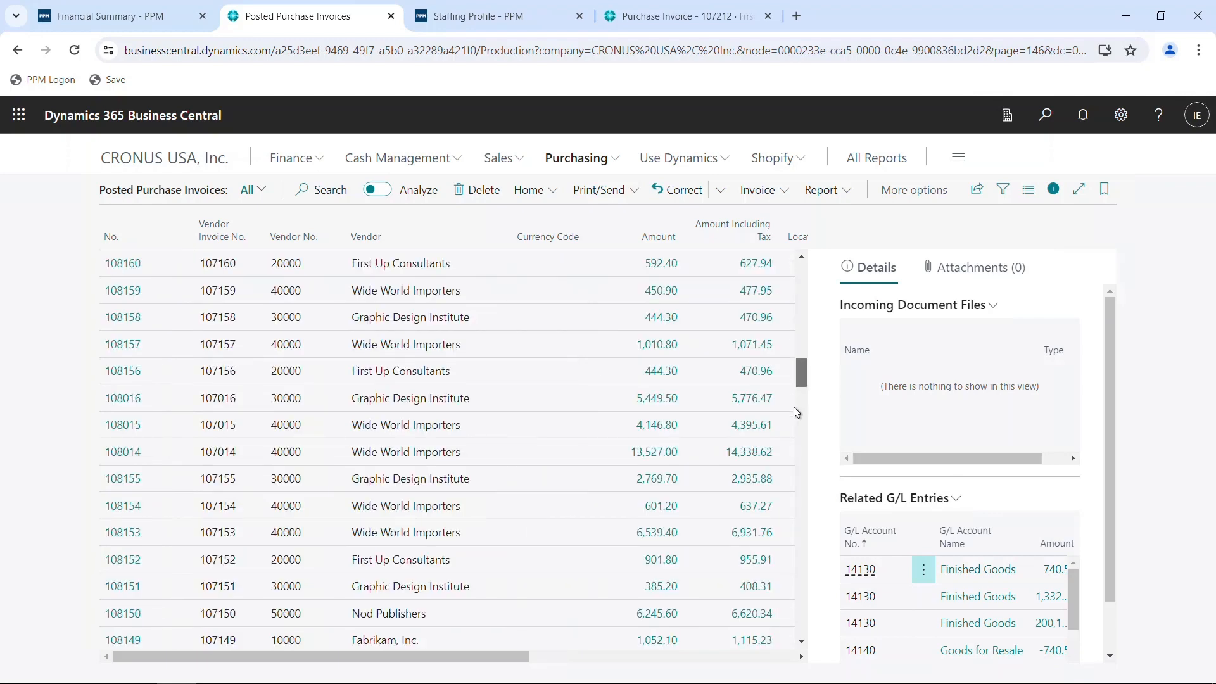
scroll(796, 411, down, 2)
drag(796, 407, 822, 288)
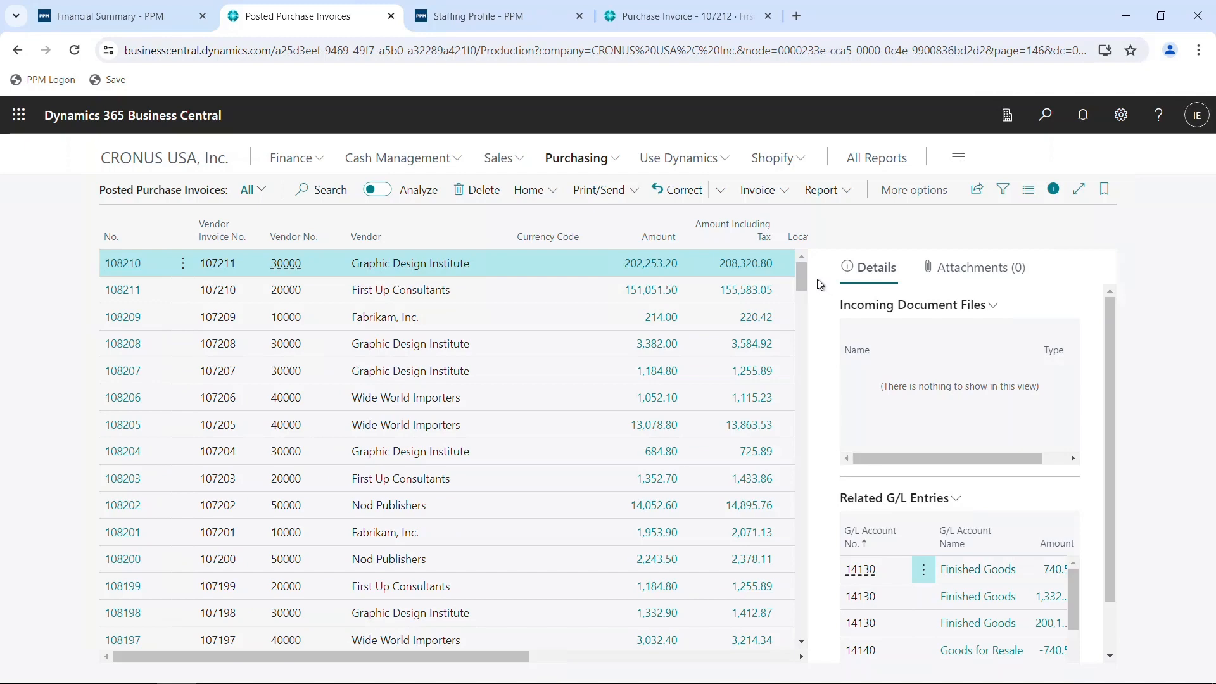
click(122, 18)
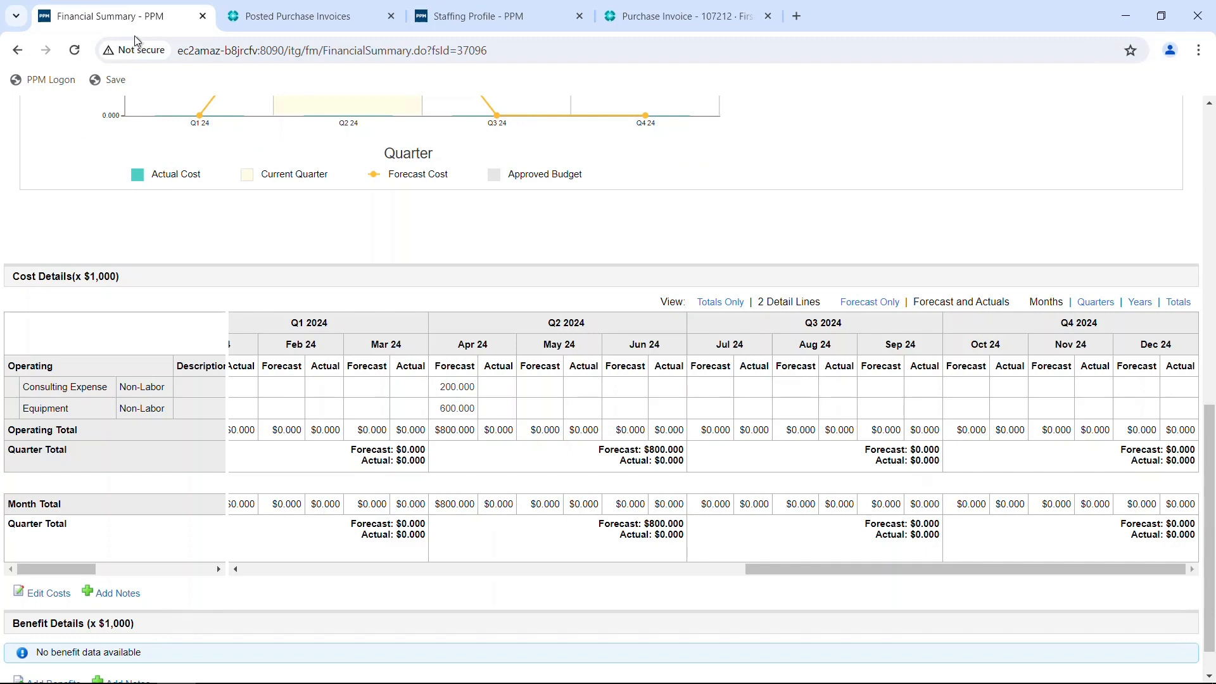
- Switch to the SPOT_Demo workbook in Excel and open the load template "D365 -> PPM: Project Cost Load"
key(alt+Tab)
key(alt+Tab)
key(alt+Tab)
key(alt+Tab)
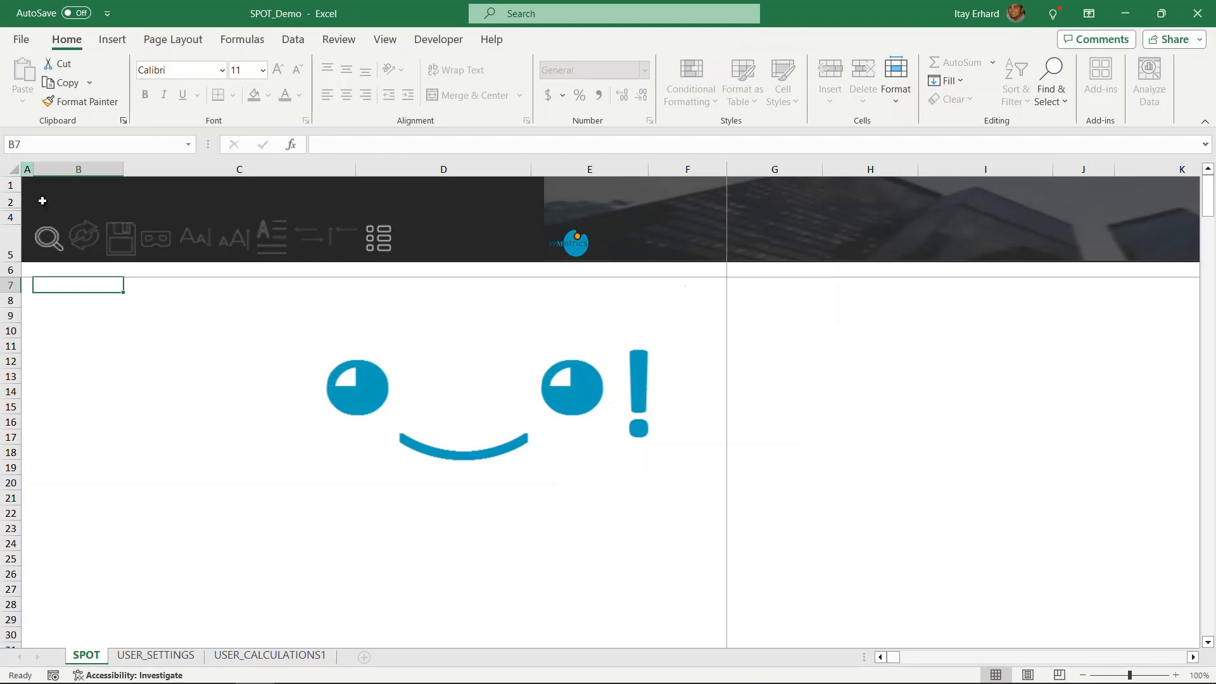
click(49, 238)
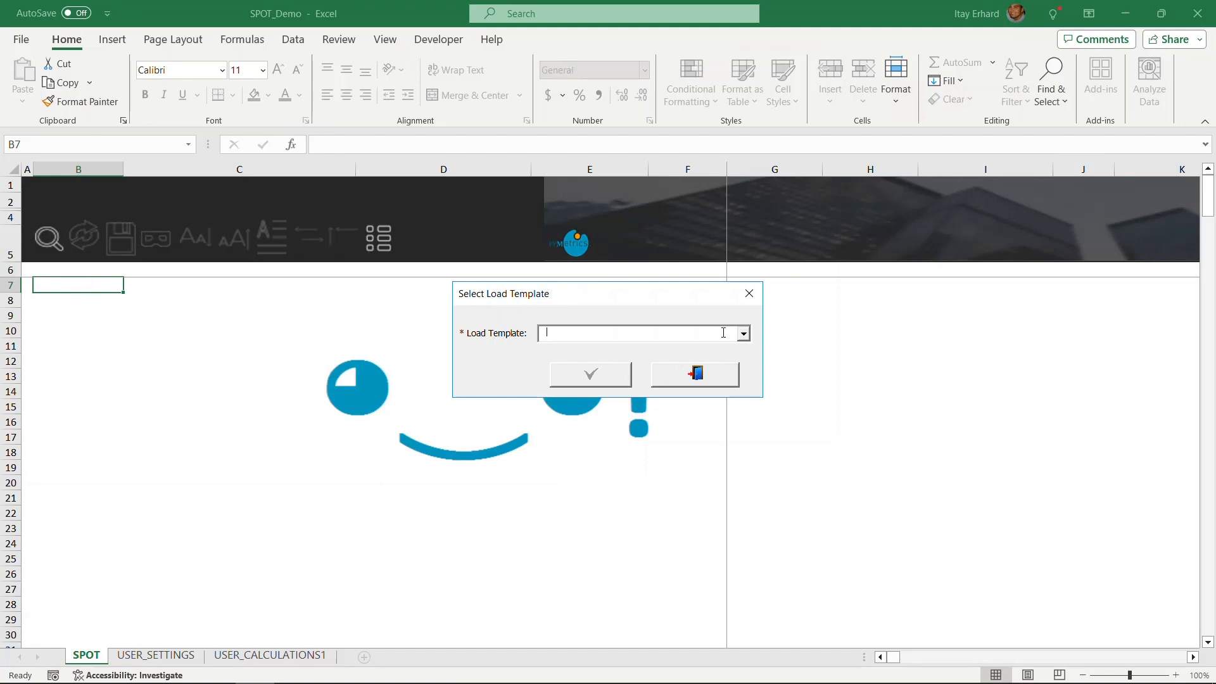
click(745, 336)
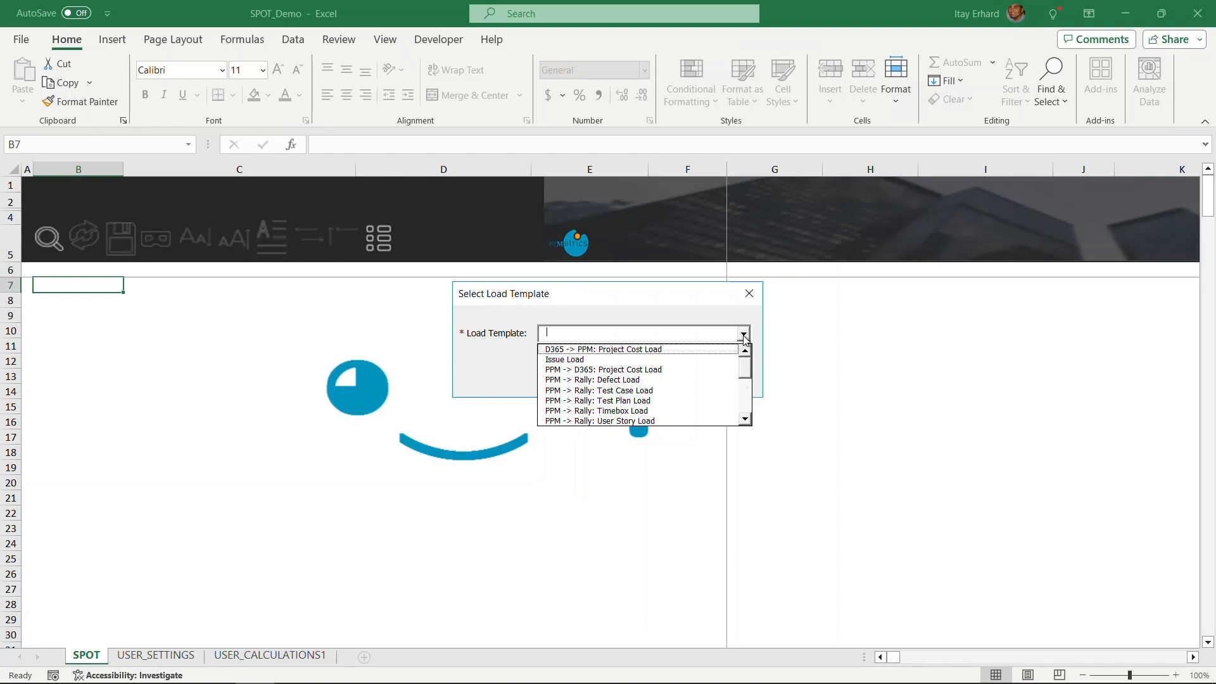
click(655, 352)
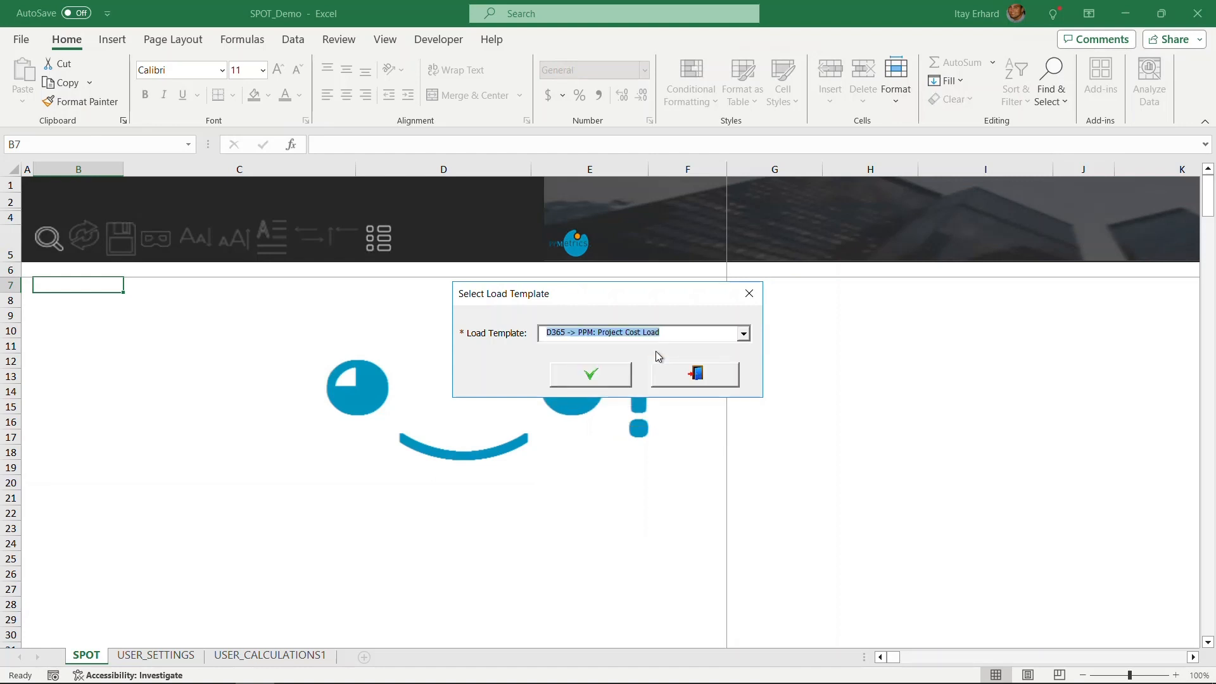
click(614, 382)
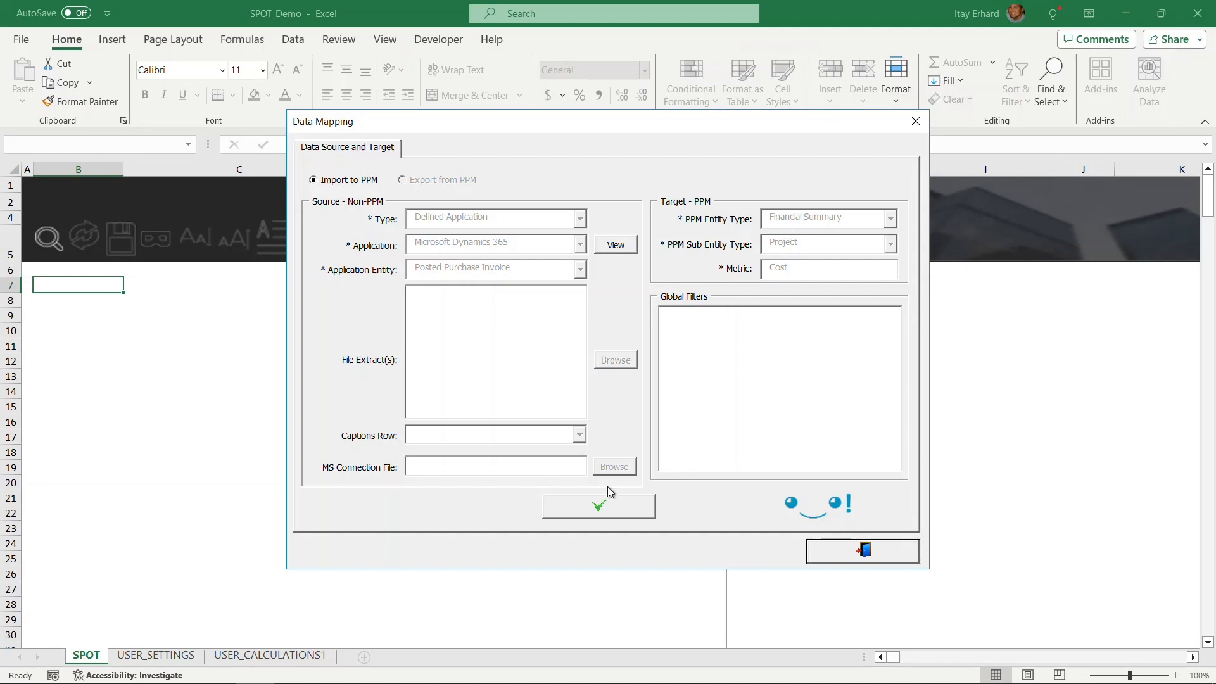
- Accept the template's data source and target, and check the source field options for the Period mapping
click(604, 507)
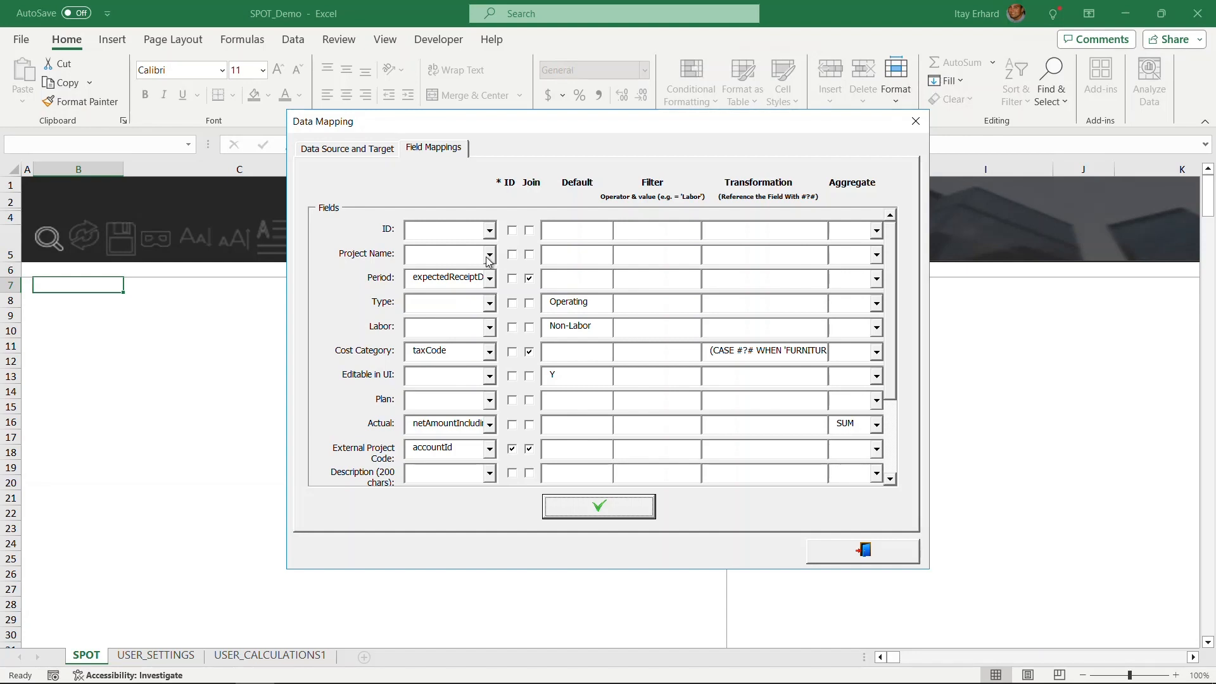
click(490, 279)
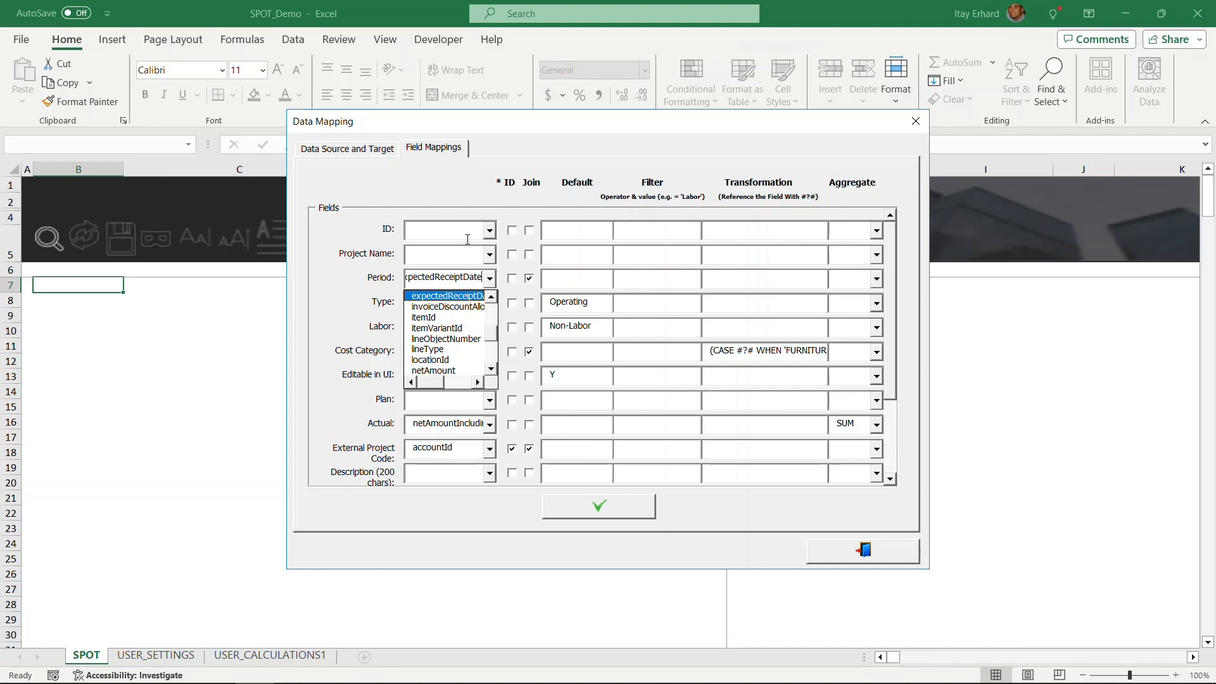
click(509, 188)
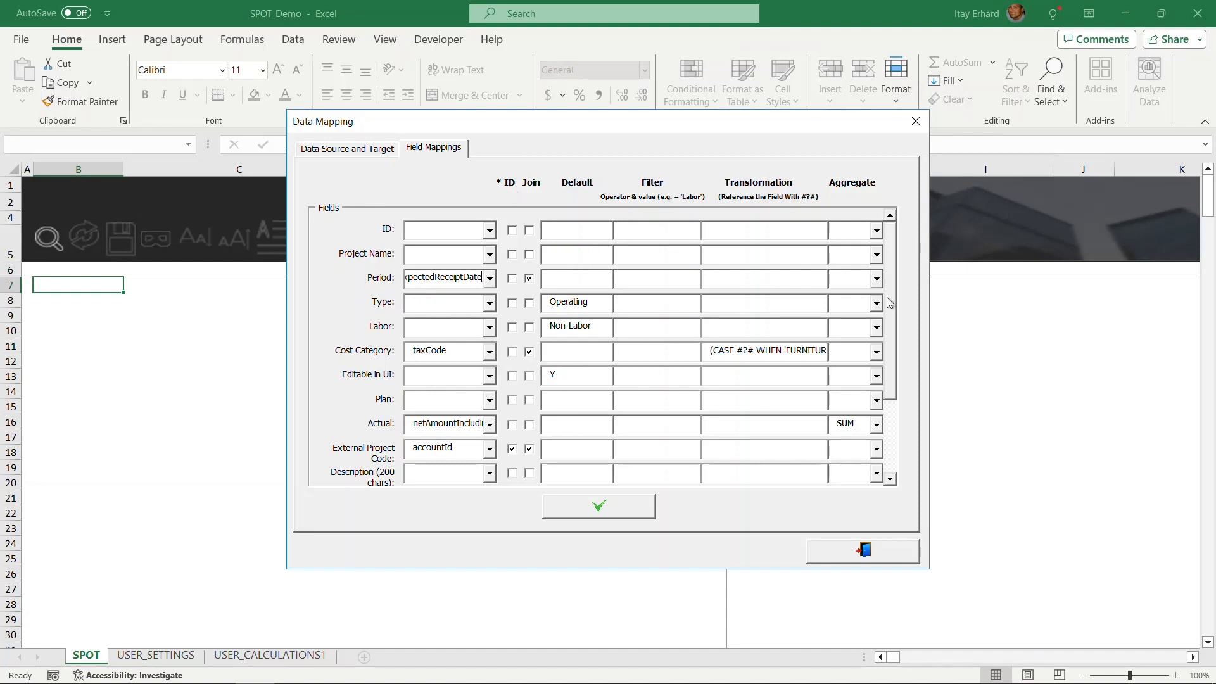
mouse_move(890, 301)
mouse_down()
mouse_move(888, 359)
mouse_move(906, 293)
mouse_up()
click(530, 448)
- Accept the field mappings and load the records into the sheet with the Merge and Create detail-level operation
click(604, 507)
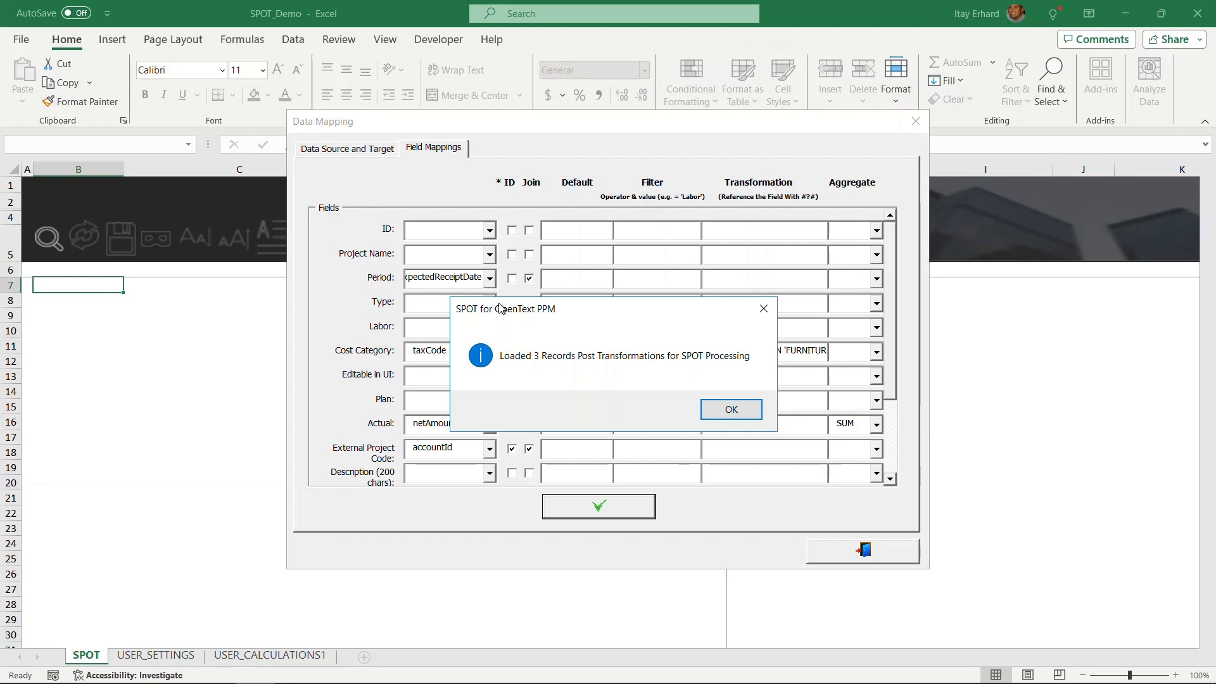
click(736, 412)
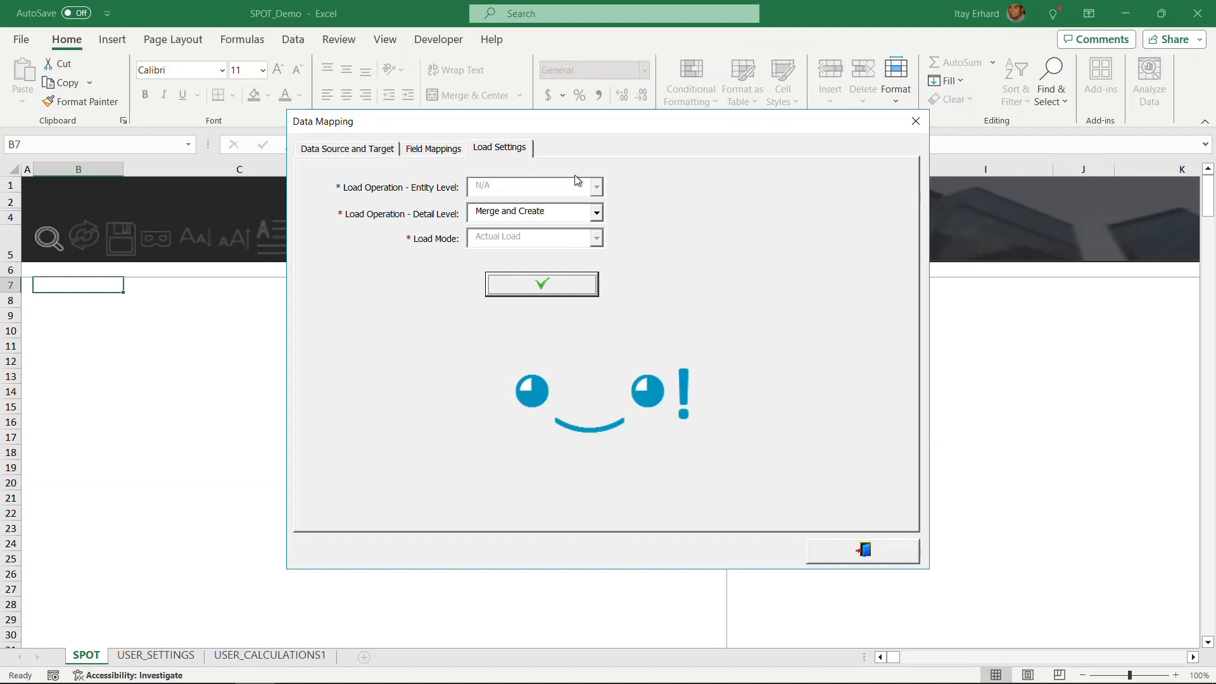
click(548, 287)
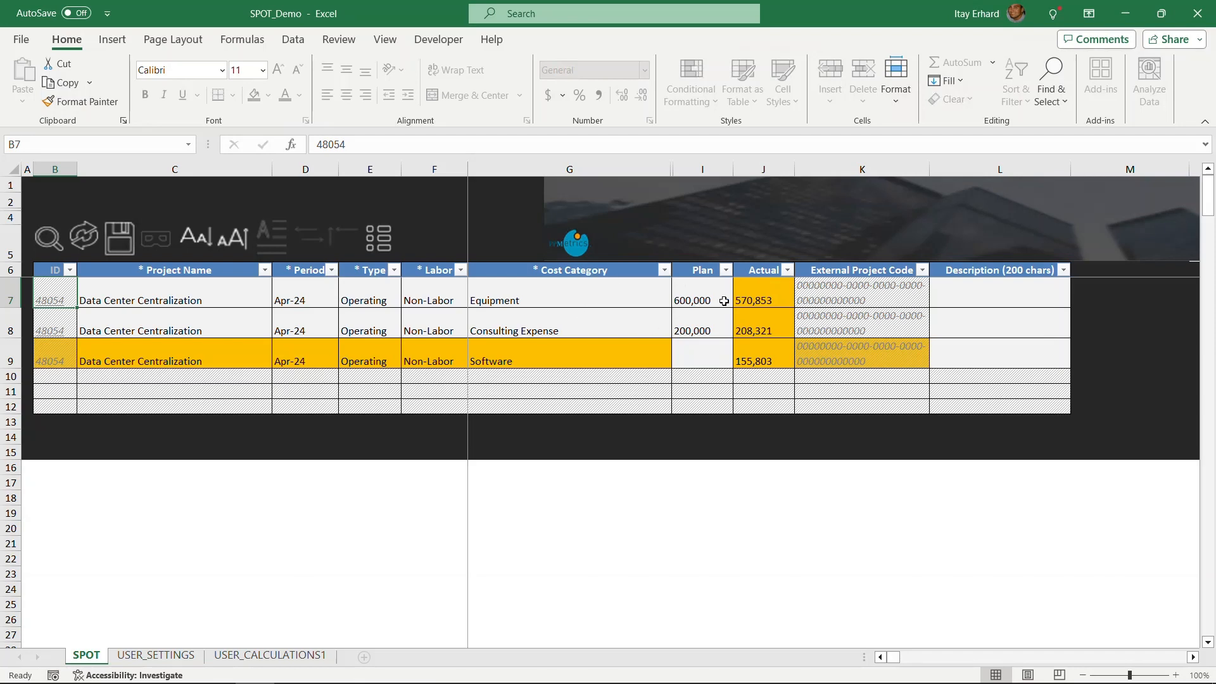
- Inspect the Actual amounts of the Equipment, Consulting Expense and Software rows
click(775, 296)
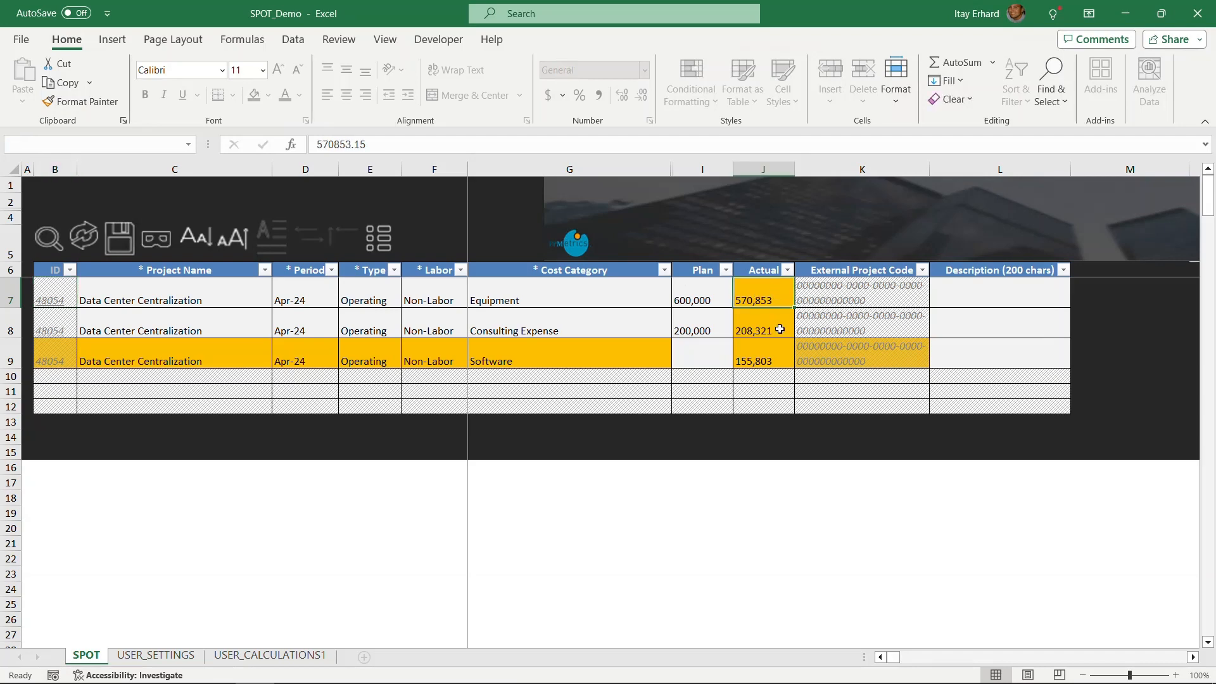
click(779, 329)
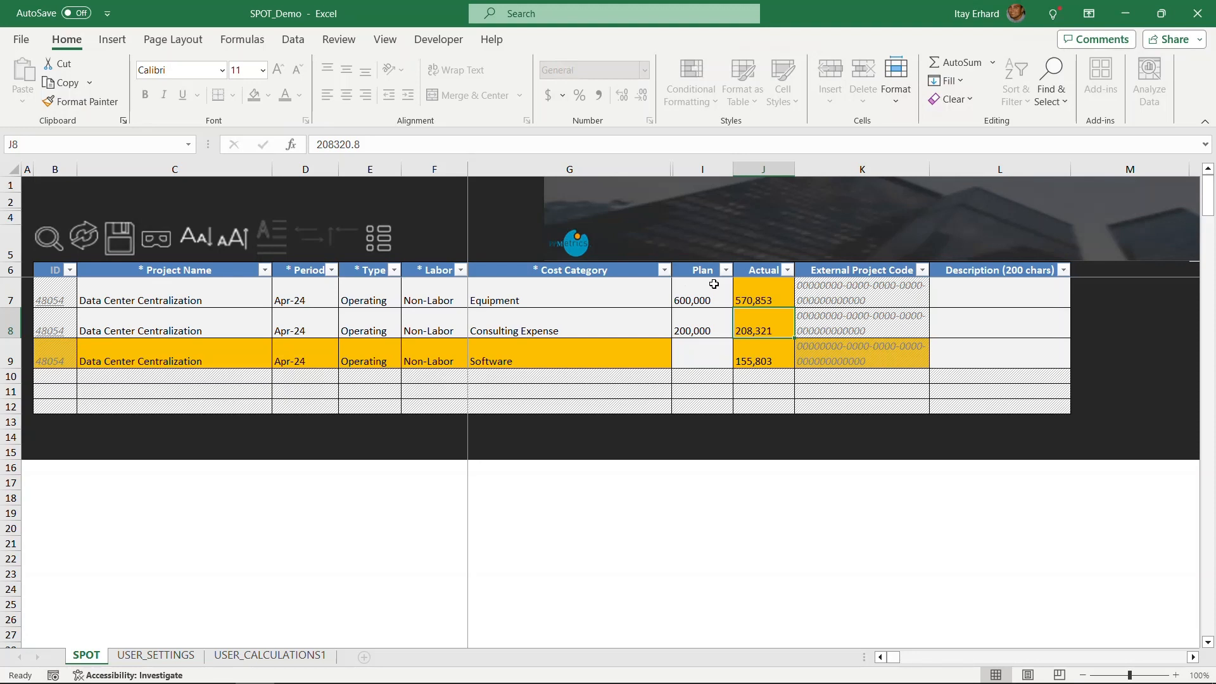
click(779, 361)
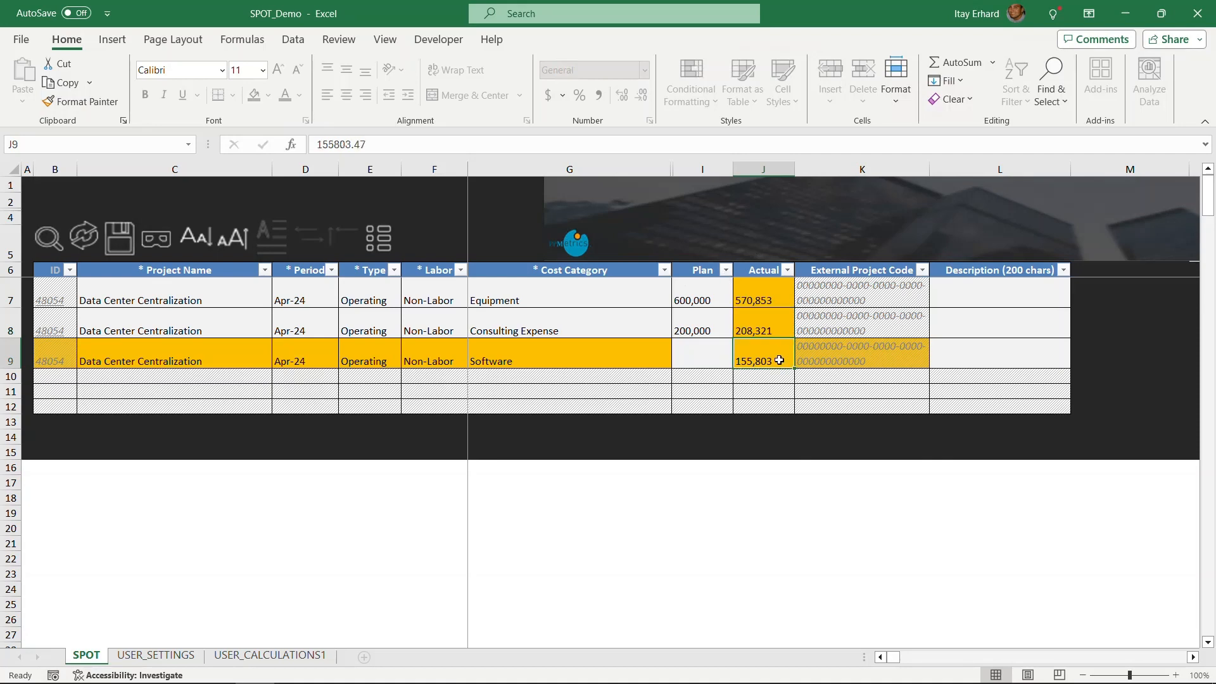
- Enter "new line" as the description of the Software row and save the cost data to PPM
click(973, 357)
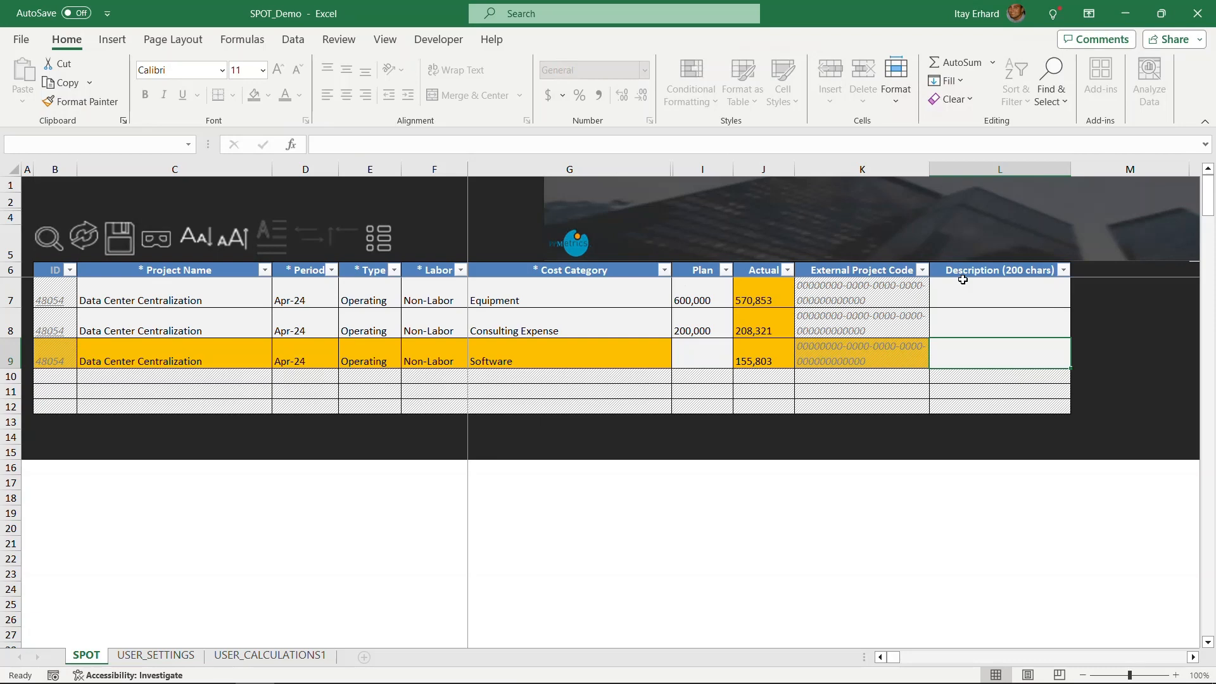
text(new li)
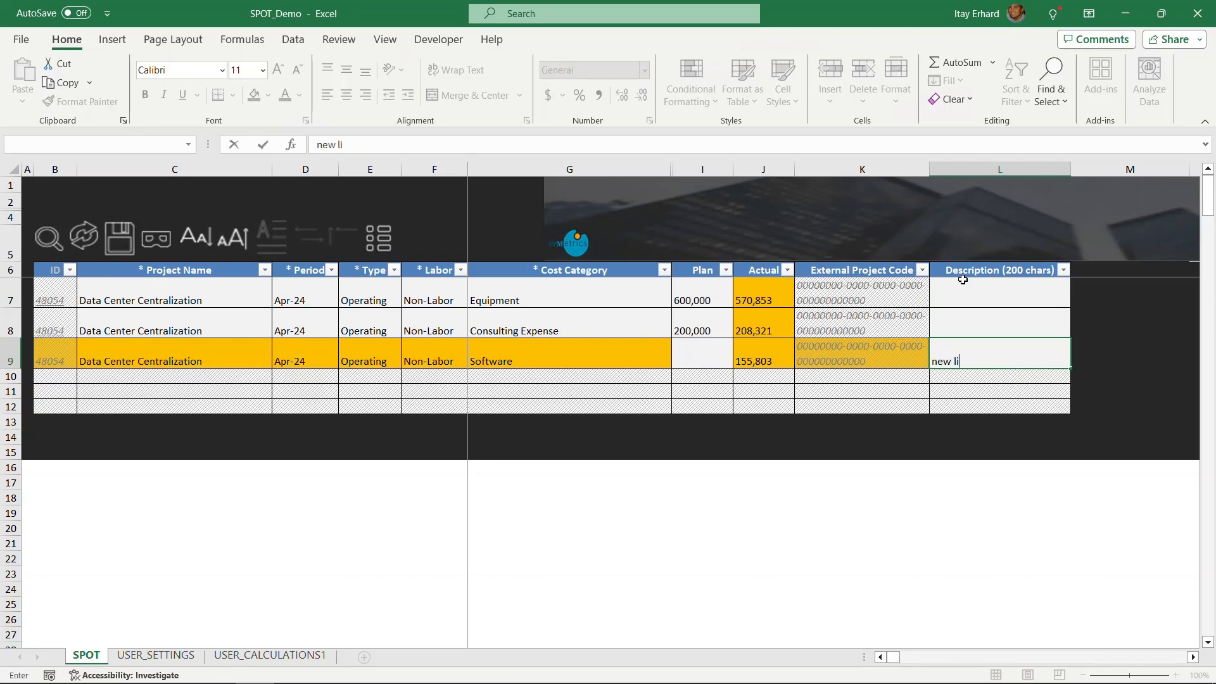
text(ne)
click(1000, 316)
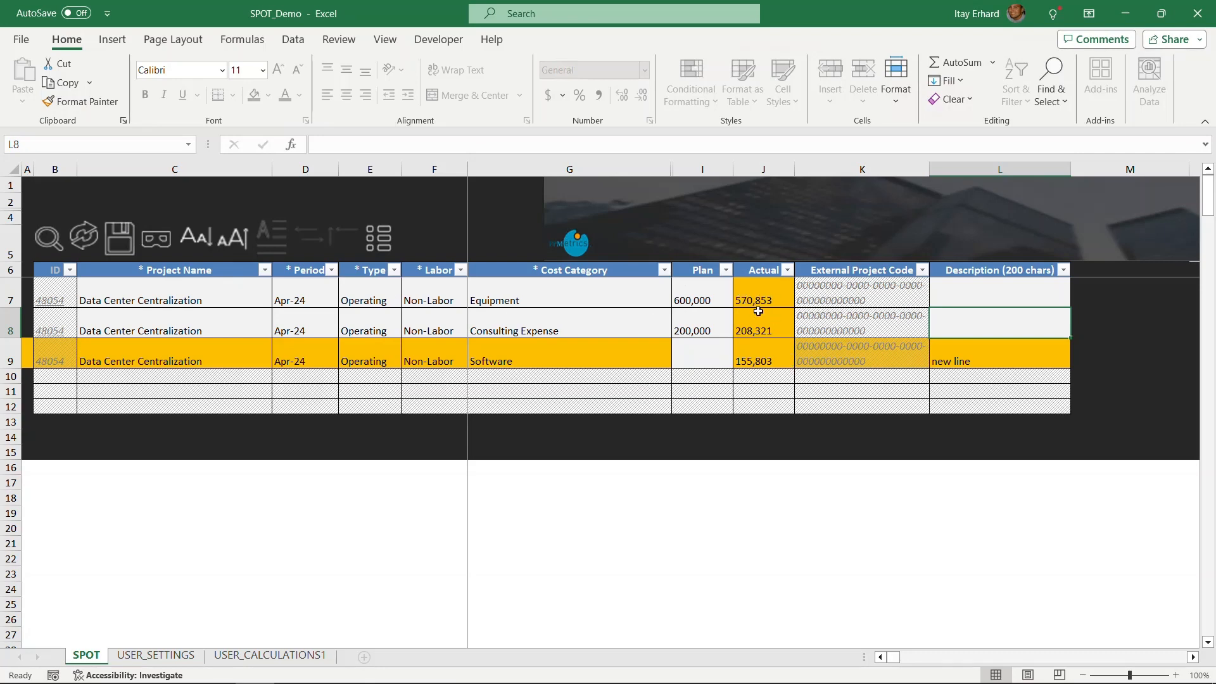
click(131, 239)
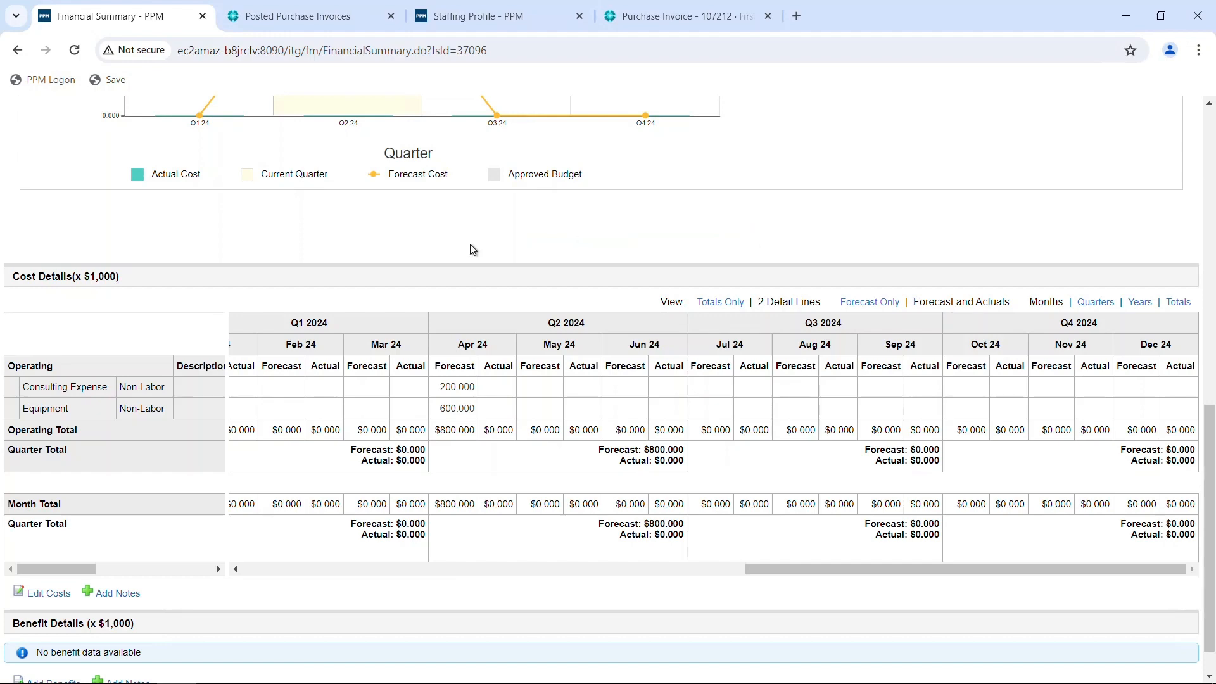
- Reload the financial summary in the browser and check the April 2024 actuals and the Software description in the cost detail lines
scroll(389, 186, up, 1)
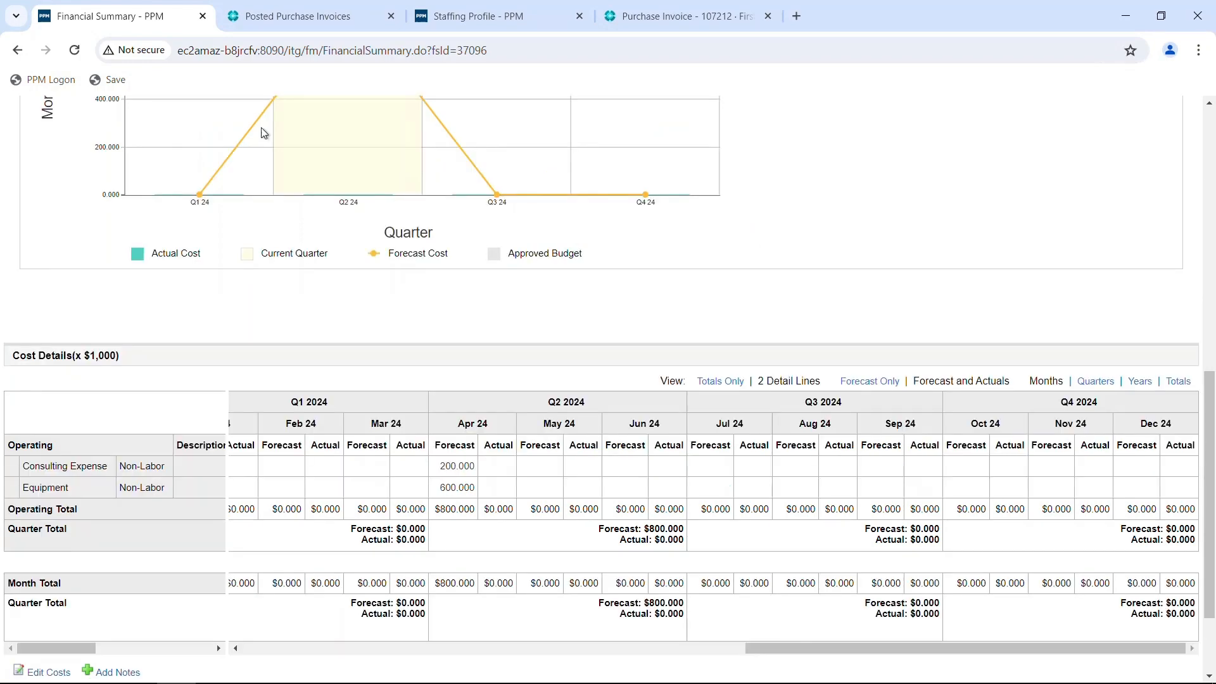
click(74, 51)
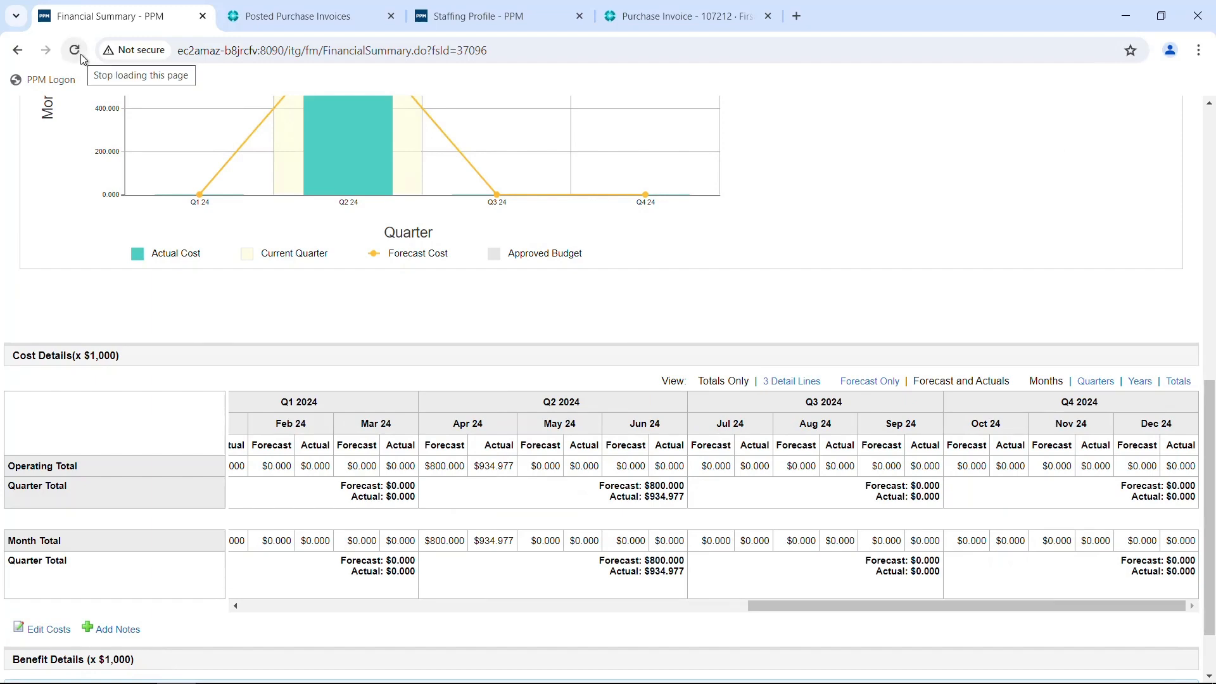
click(785, 384)
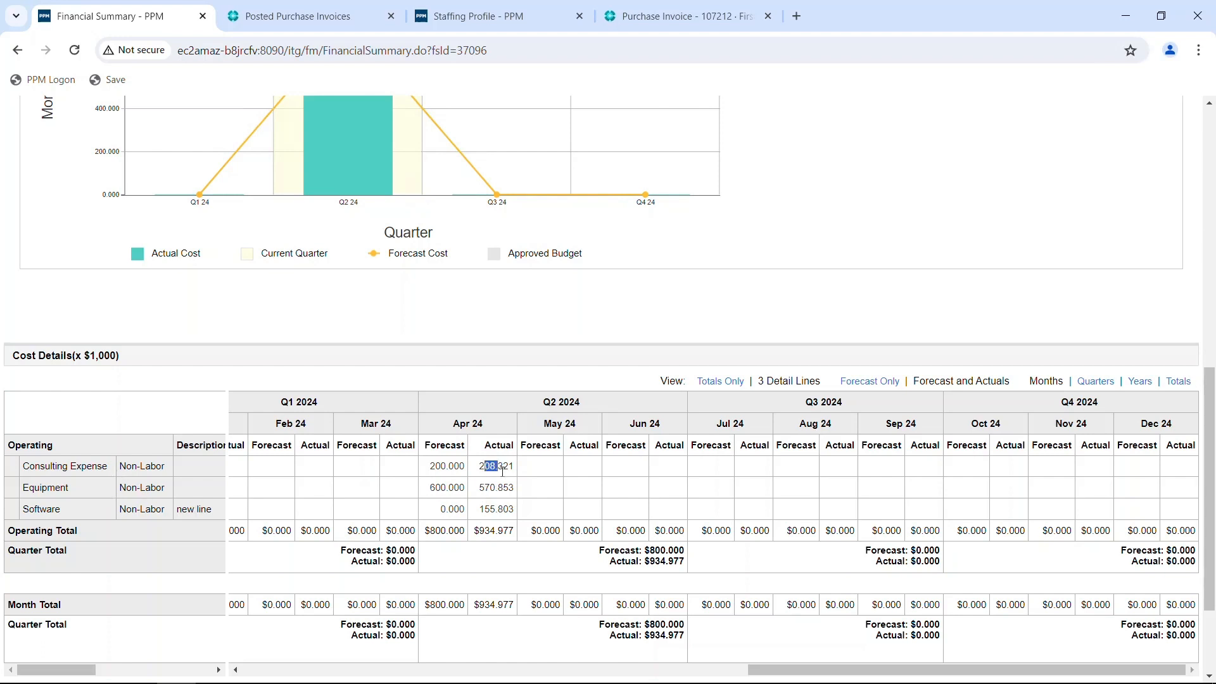
drag(496, 487, 501, 487)
drag(192, 508, 212, 509)
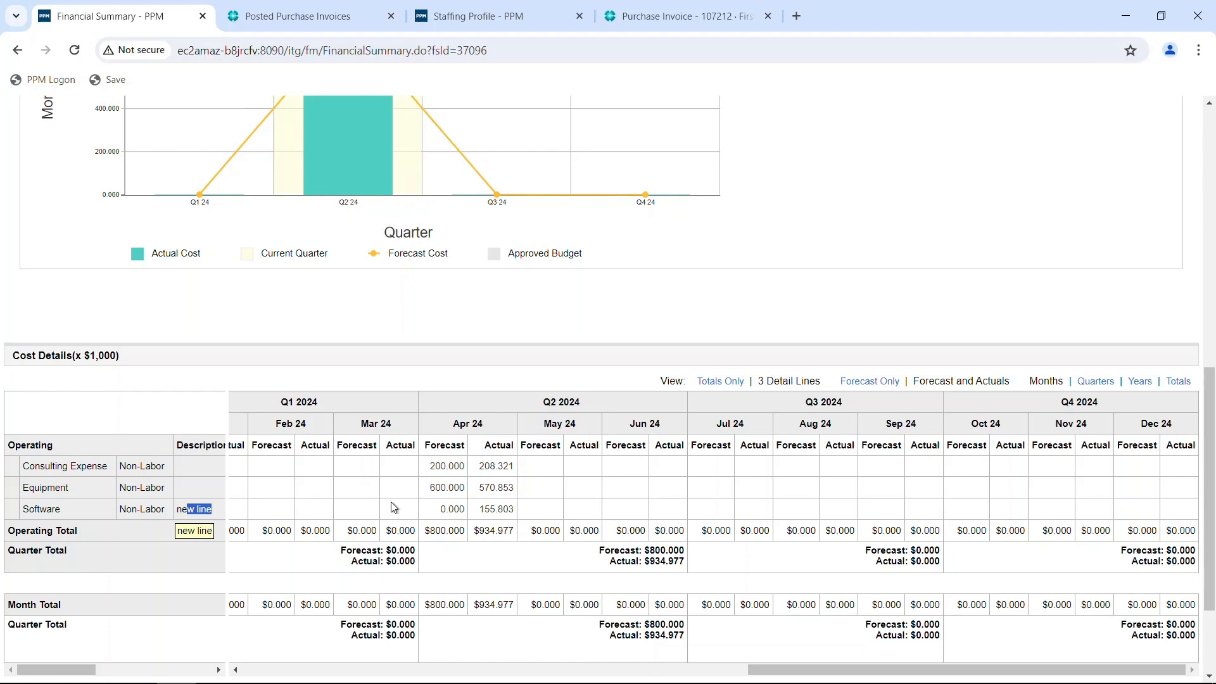
click(483, 505)
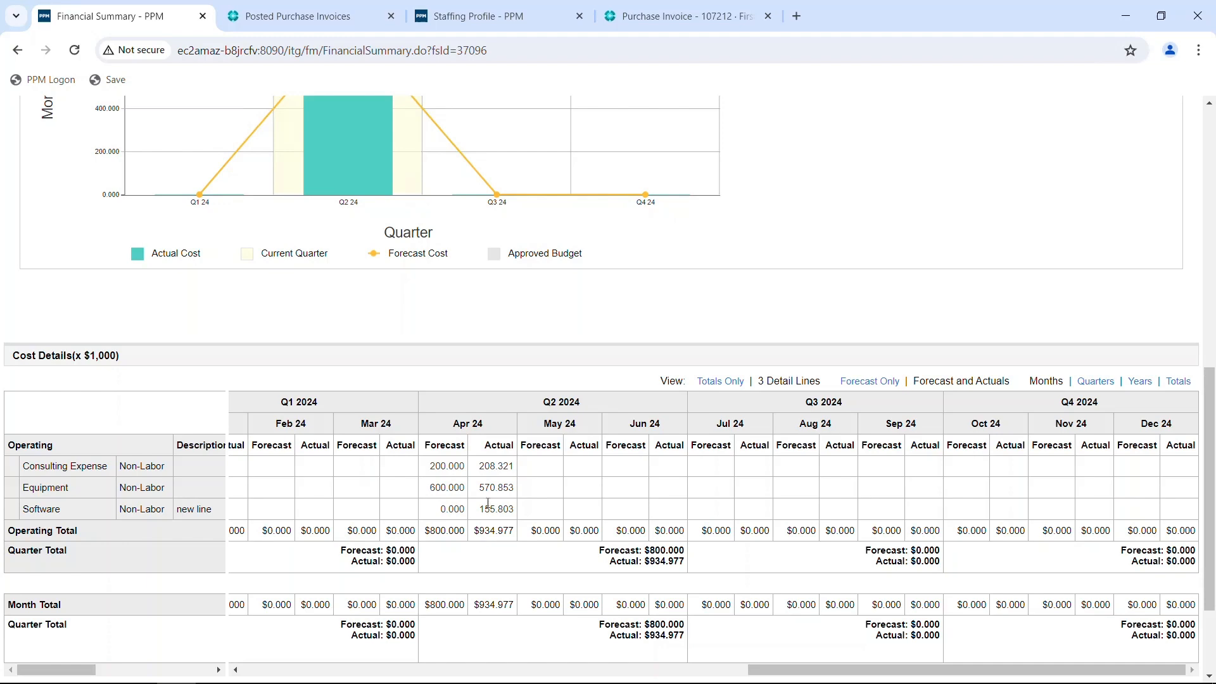
- Switch to the SPOT_Demo workbook in Excel and open the list of completed data loads
click(1124, 14)
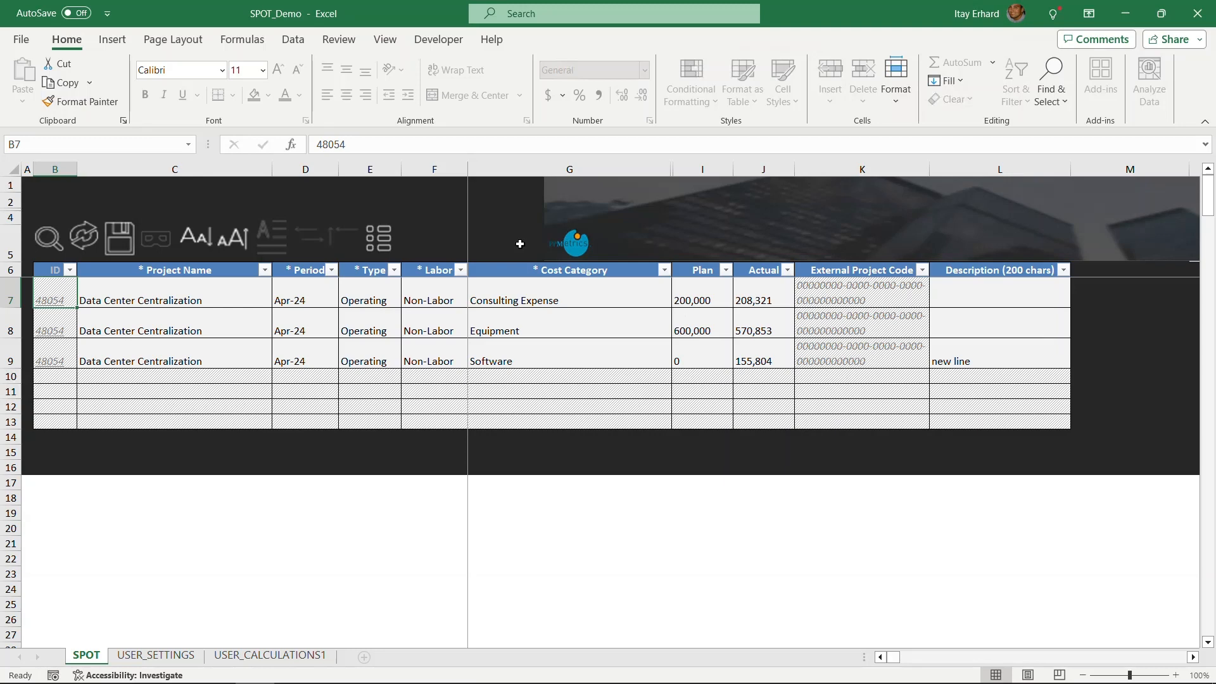
click(385, 250)
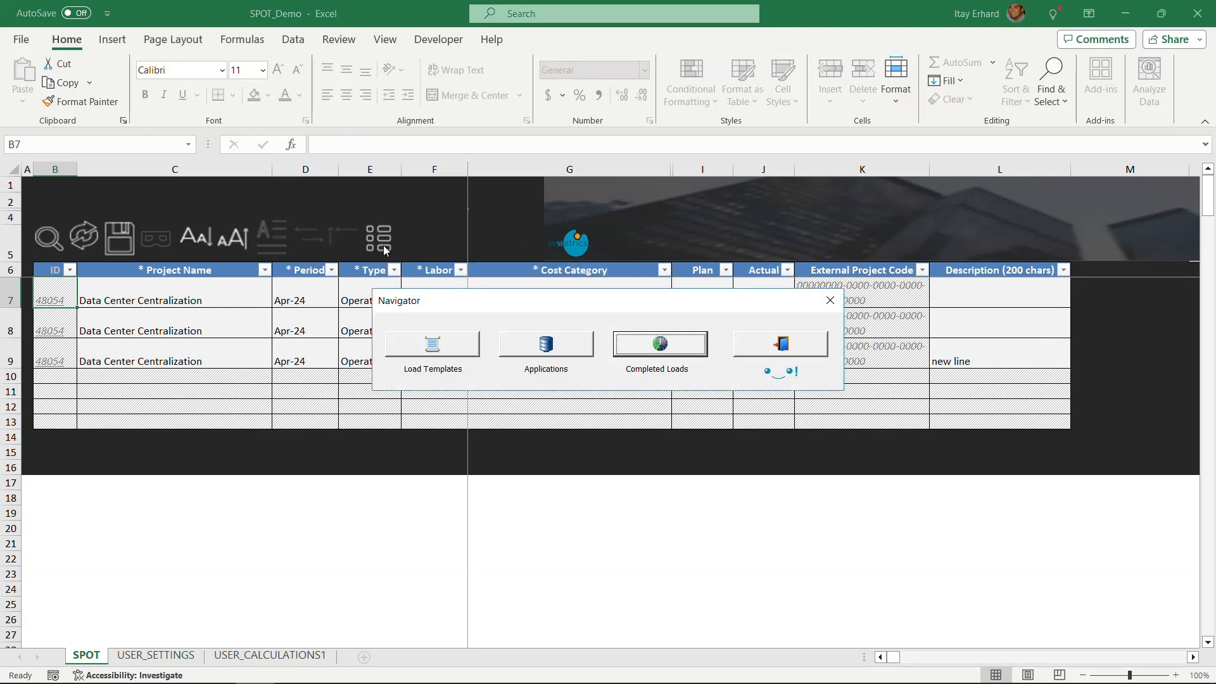
click(660, 346)
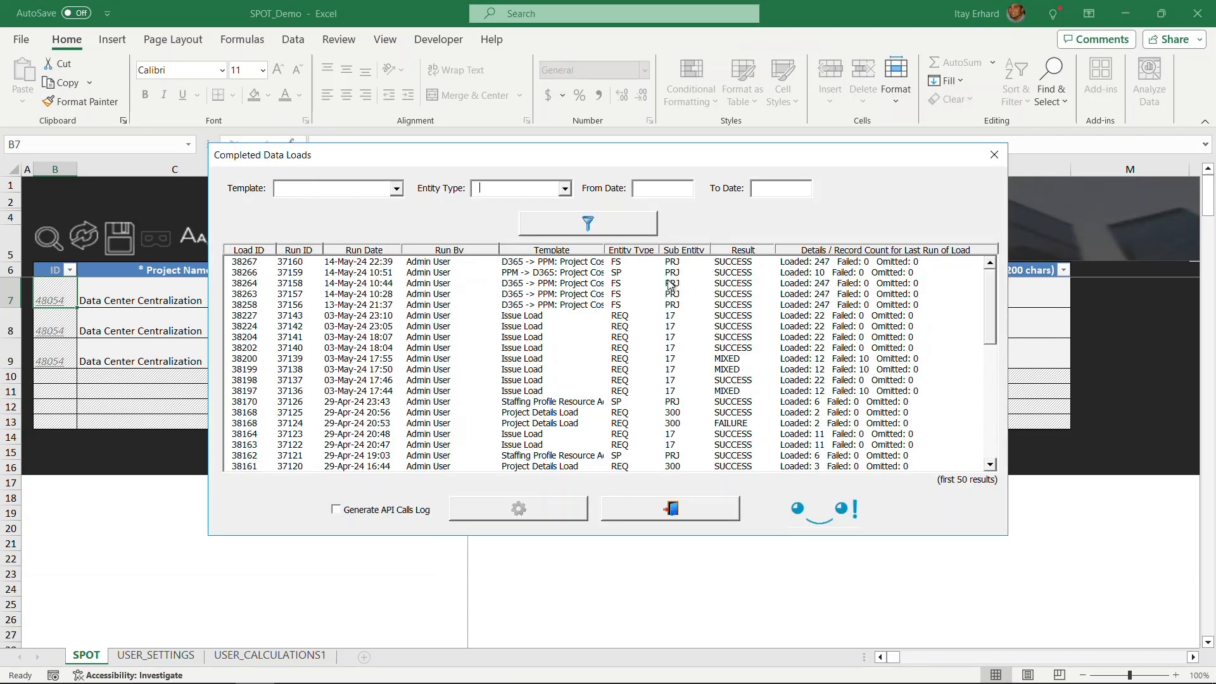
- Export the newest D365 -> PPM project cost load, ID 38267, with its API calls log and leave the completed loads list
click(448, 264)
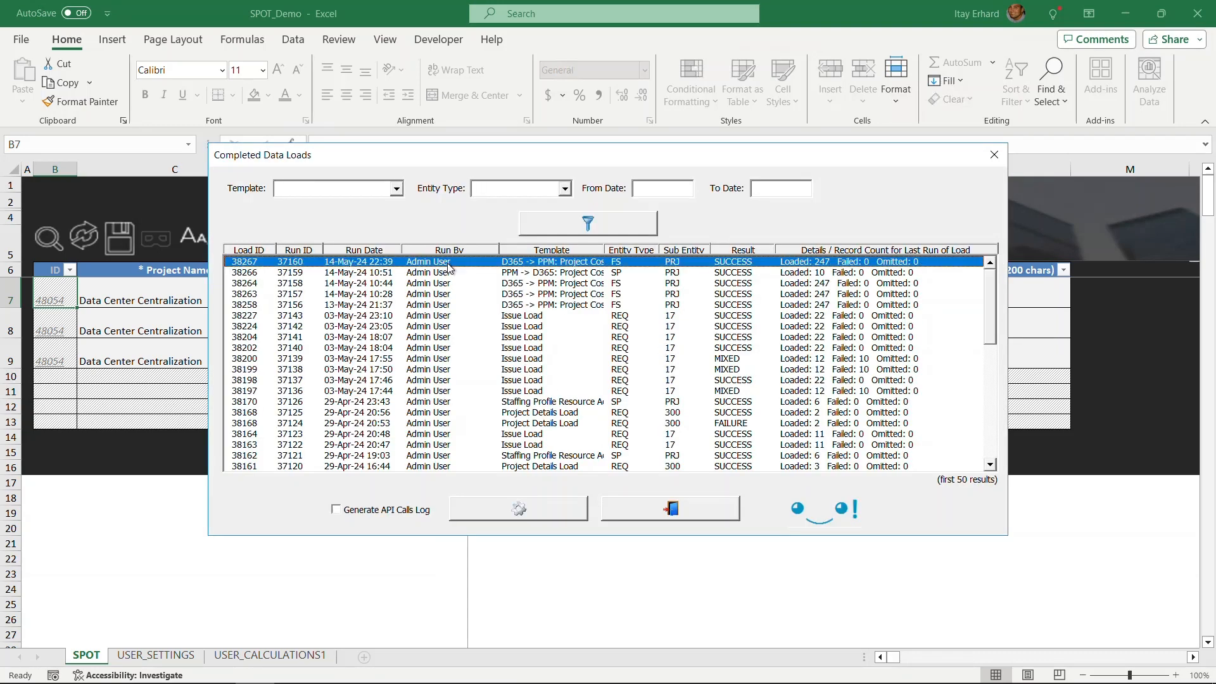
click(336, 511)
click(515, 512)
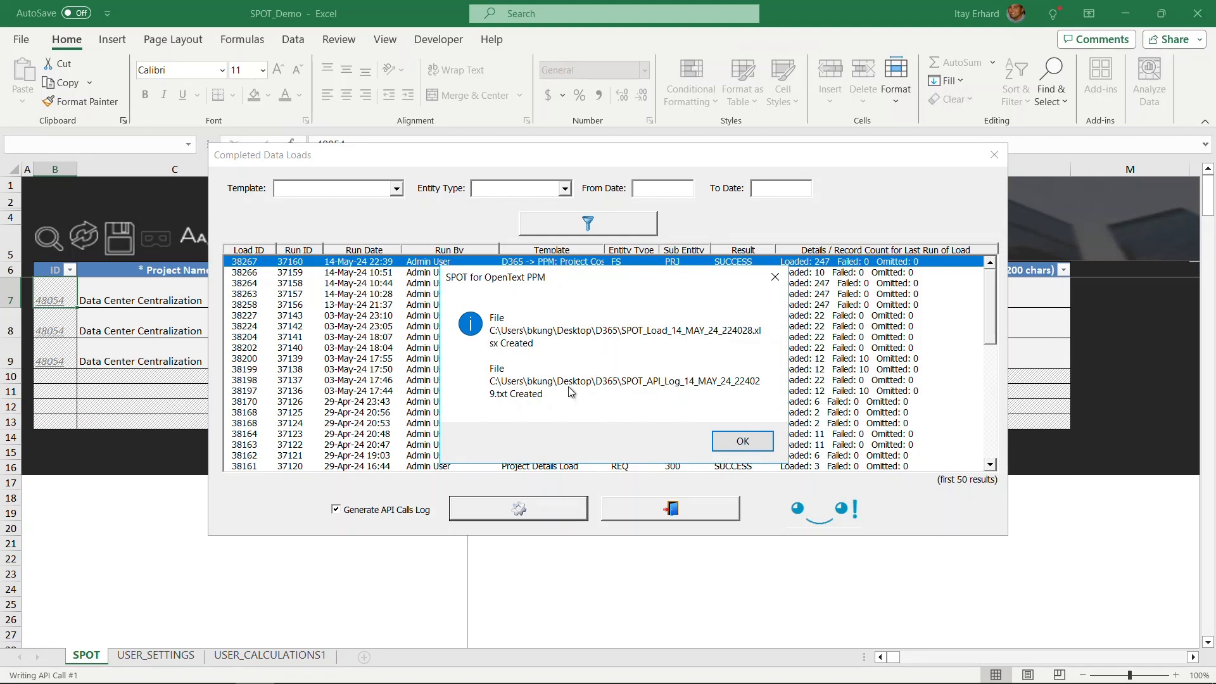
click(741, 443)
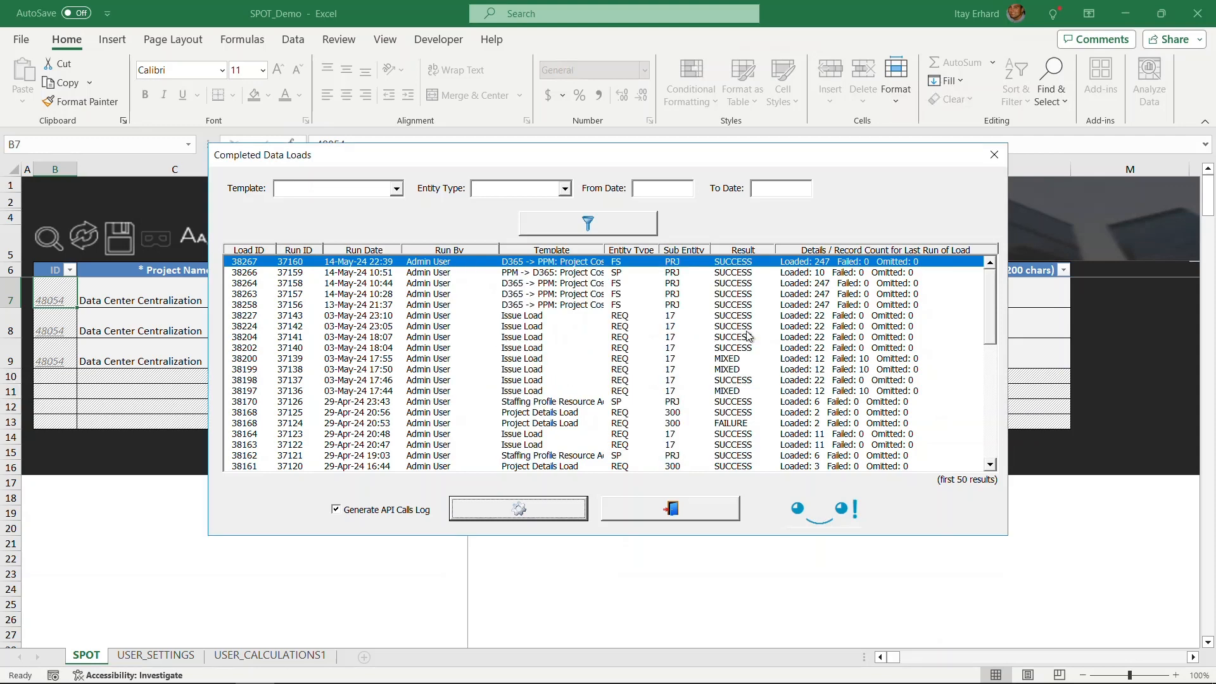
click(694, 505)
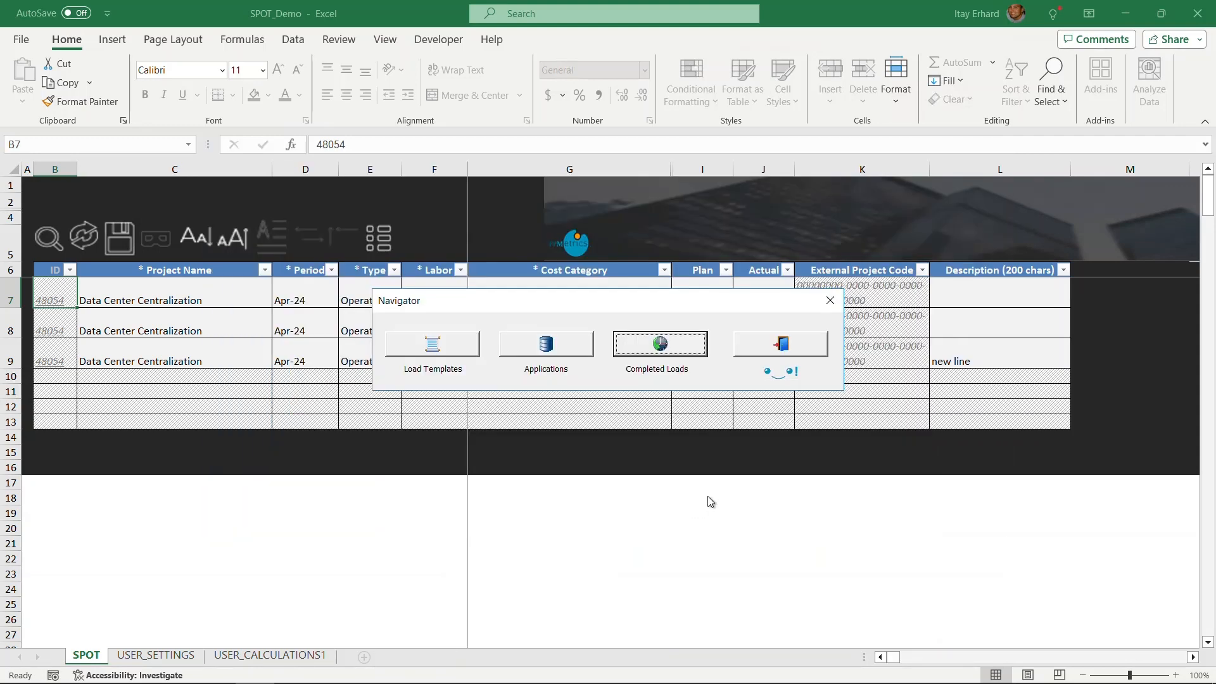
- Switch to the D365 folder and review the request and response in the SPOT_API_Log_14_MAY_24_224029 text file
key(alt+Tab)
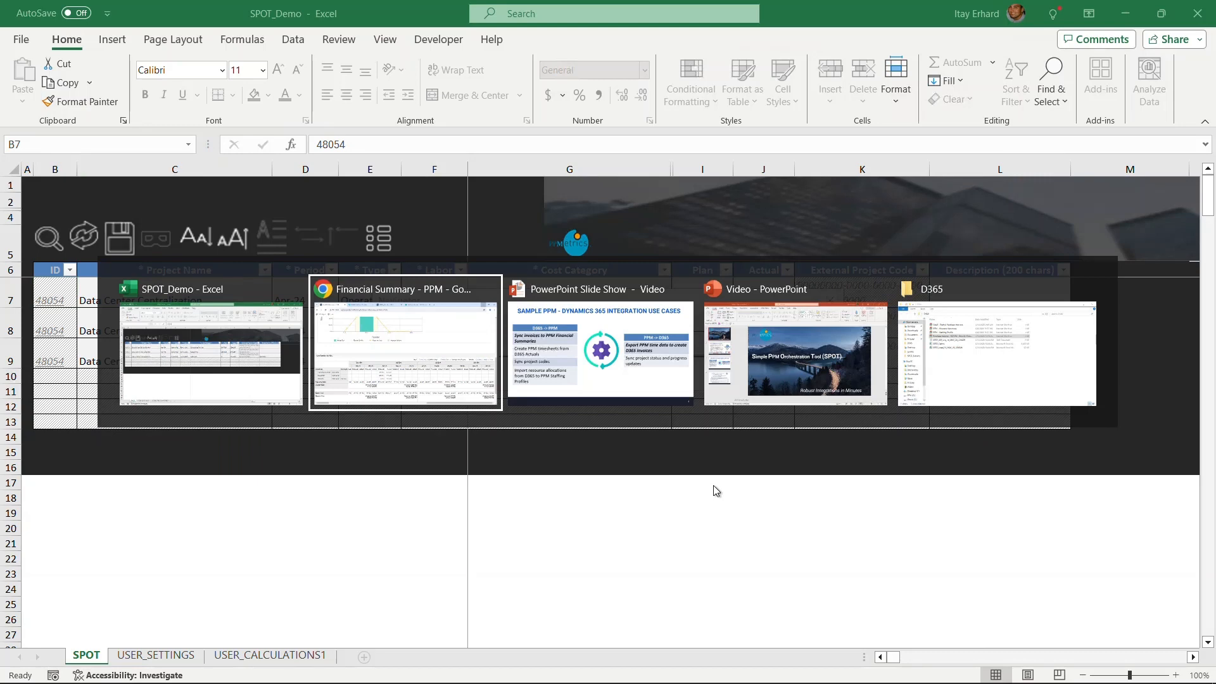
key(alt+Tab)
key(alt+Tab)
key(alt+Tab)
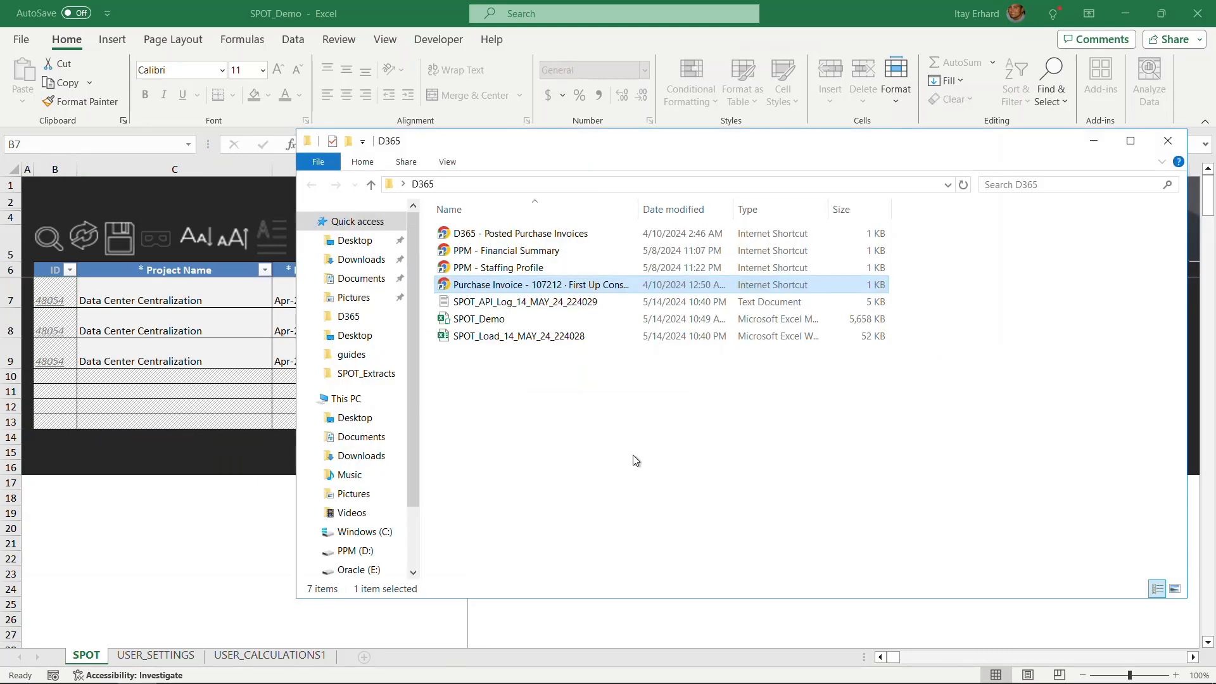
click(570, 304)
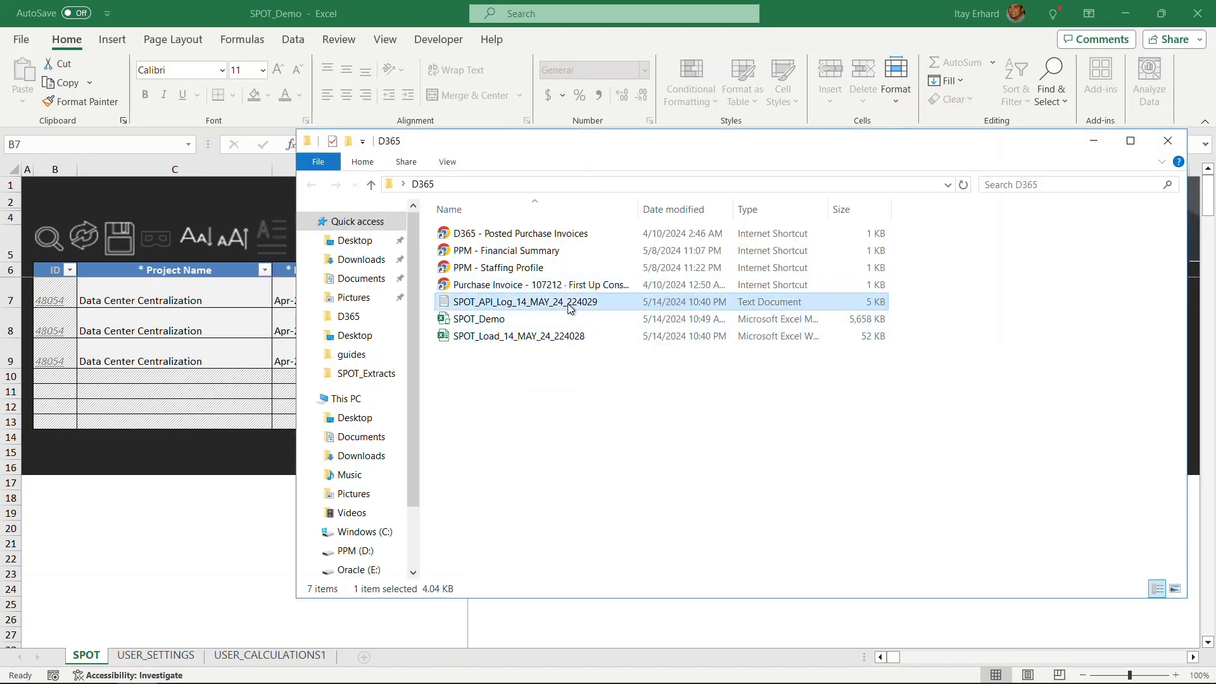
double_click(570, 306)
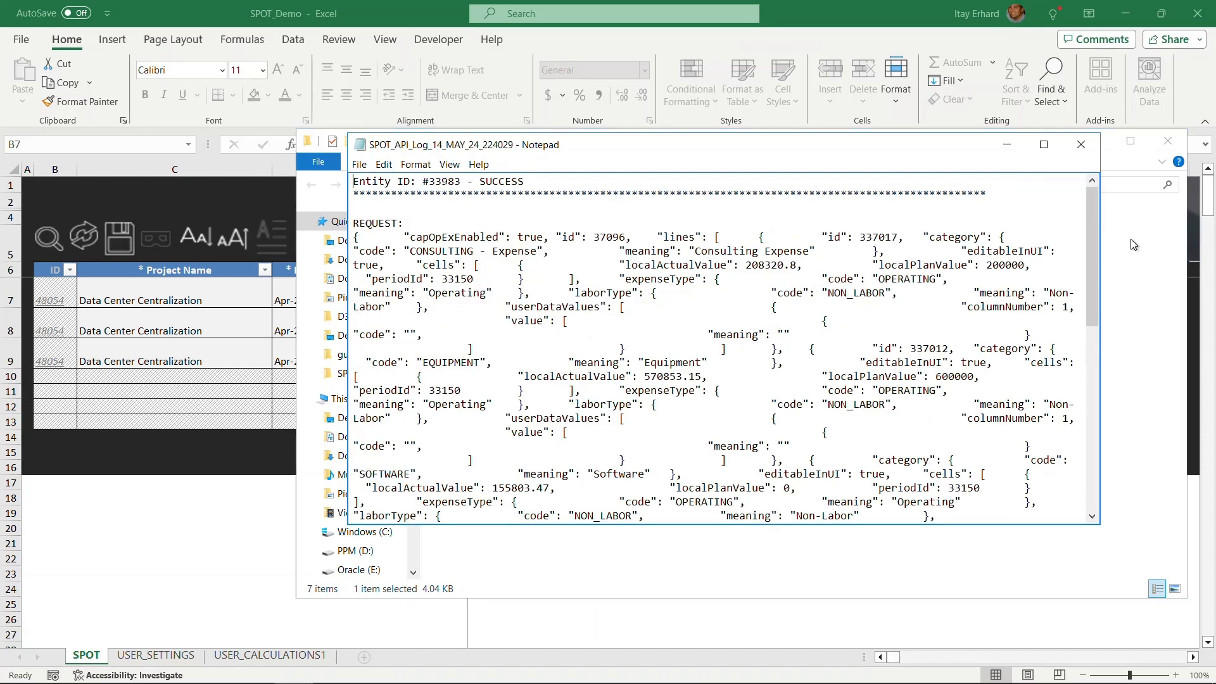
click(1043, 145)
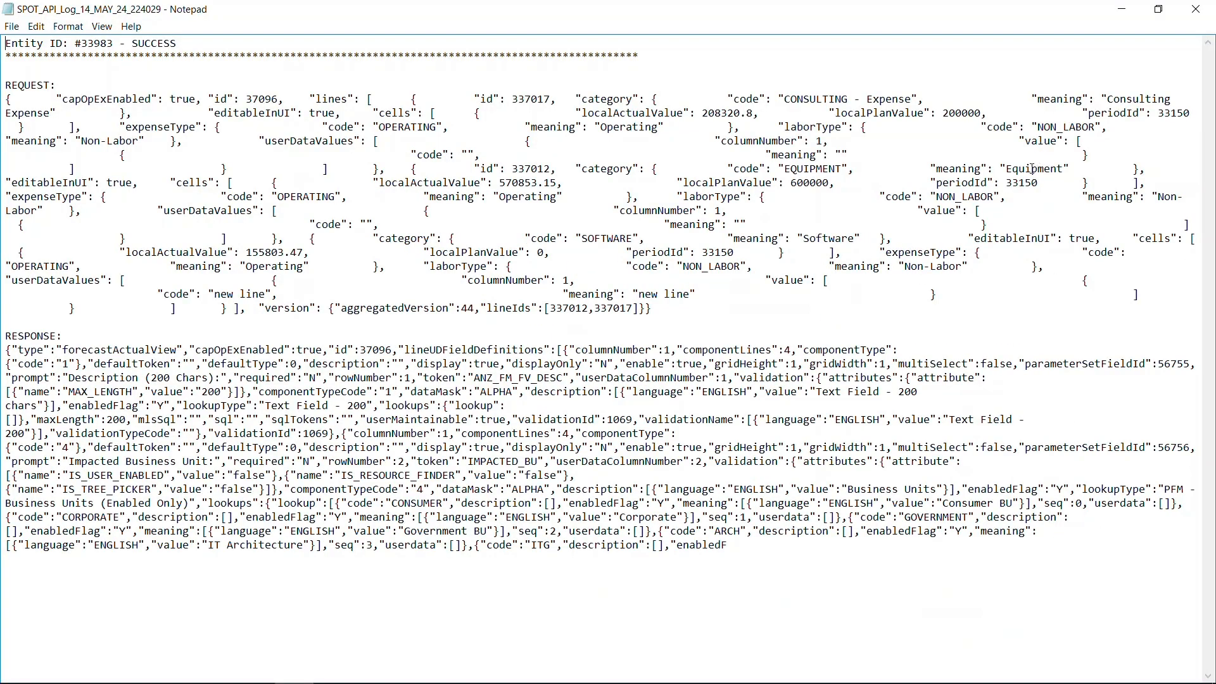
click(1197, 10)
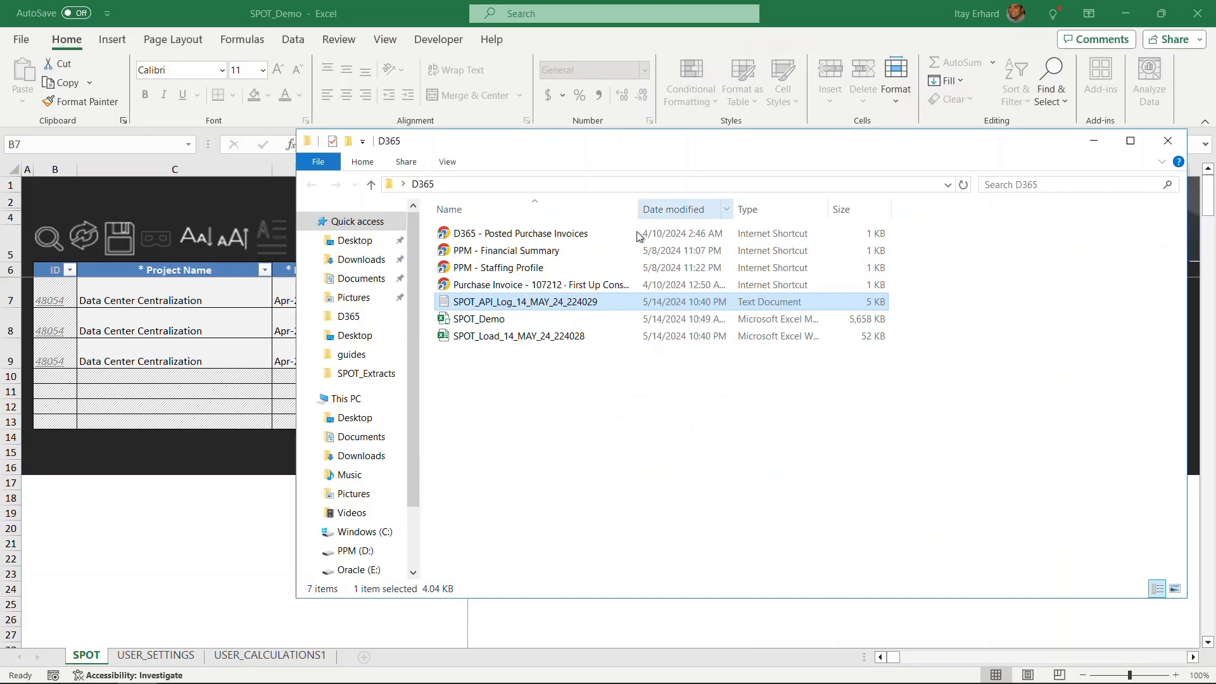
- Open the SPOT_Load_14_MAY_24_224028 workbook from the D365 folder and examine the staging records of the Data Center Centralization project
double_click(534, 336)
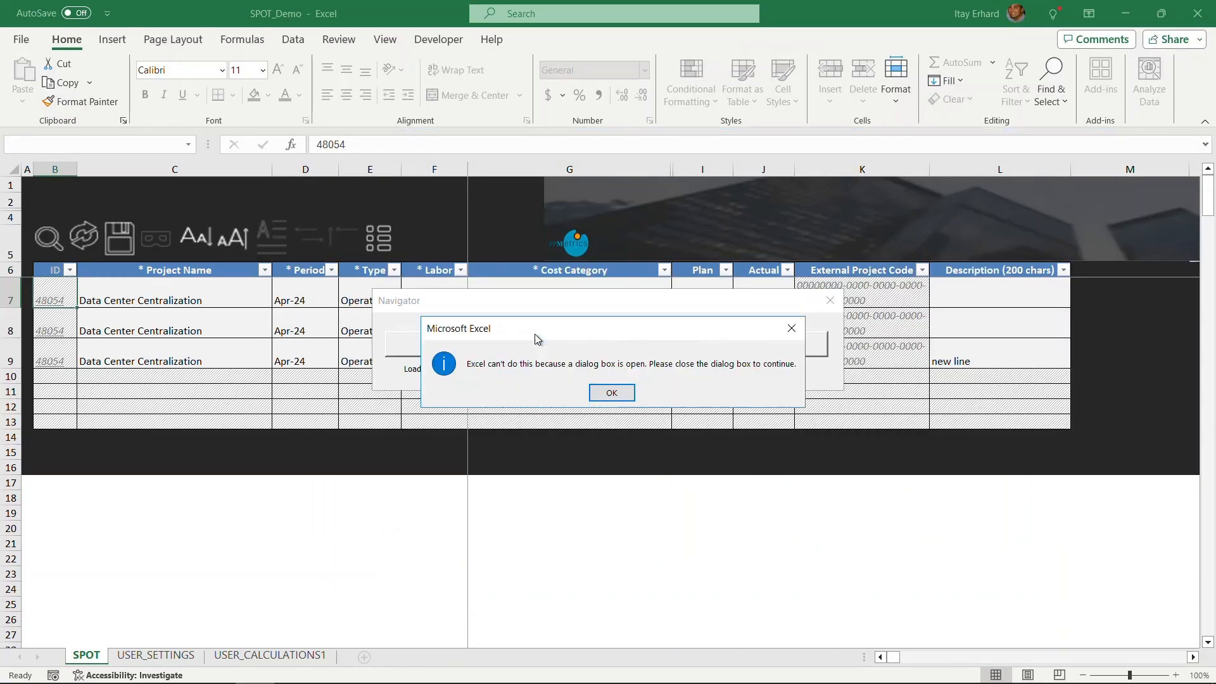
click(612, 392)
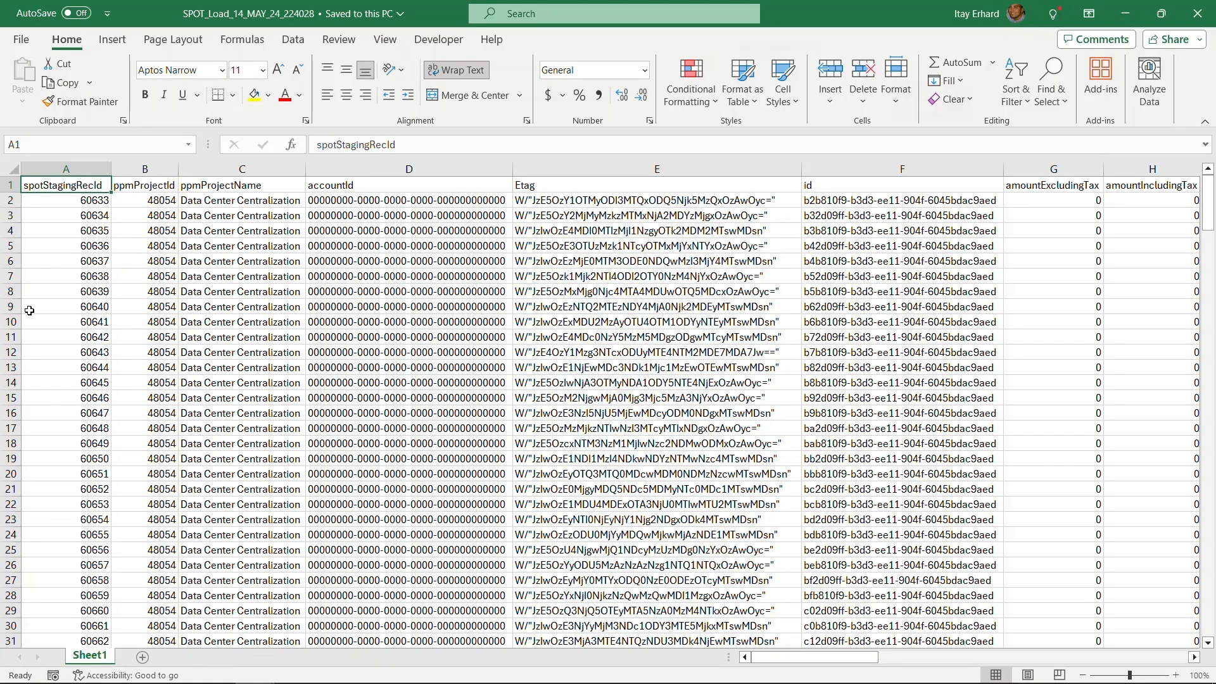
click(83, 201)
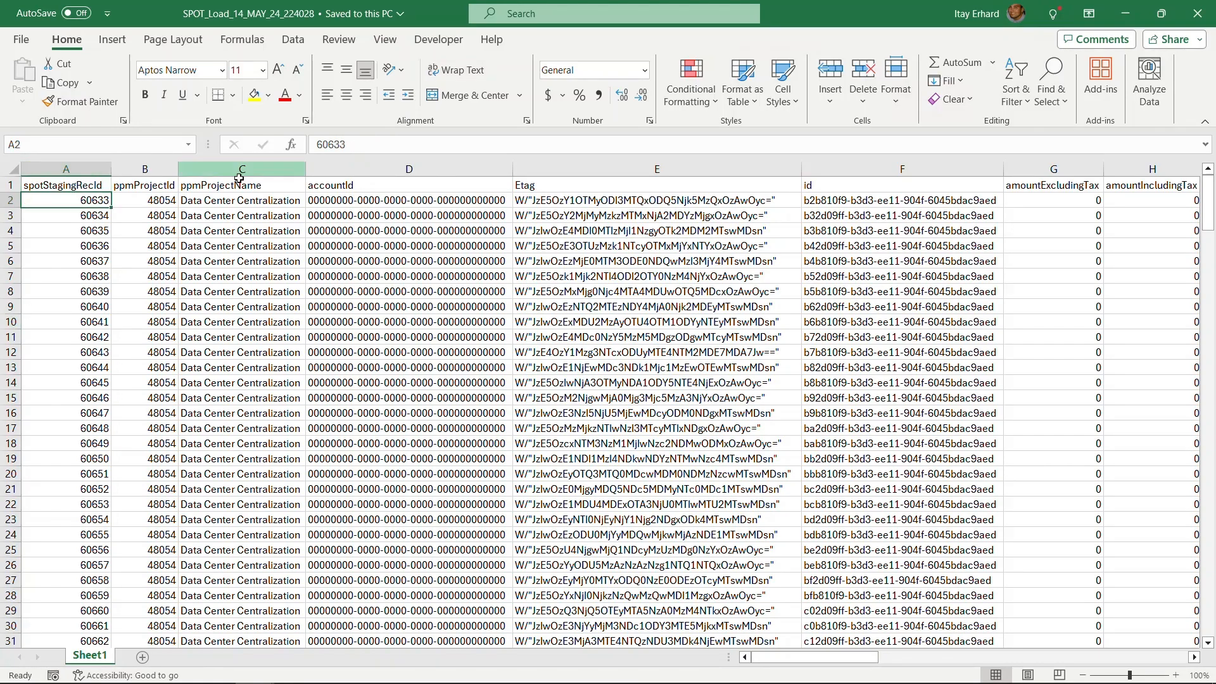
scroll(311, 284, down, 3)
scroll(311, 284, up, 3)
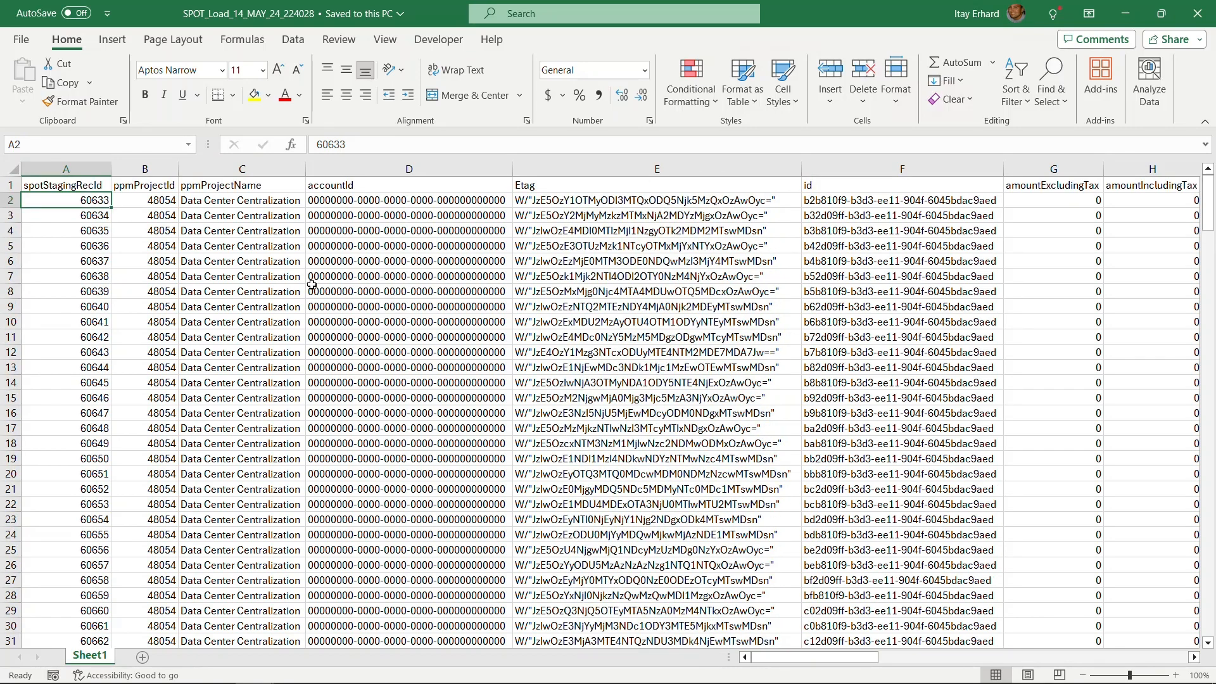
scroll(737, 583, down, 2)
scroll(743, 584, down, 7)
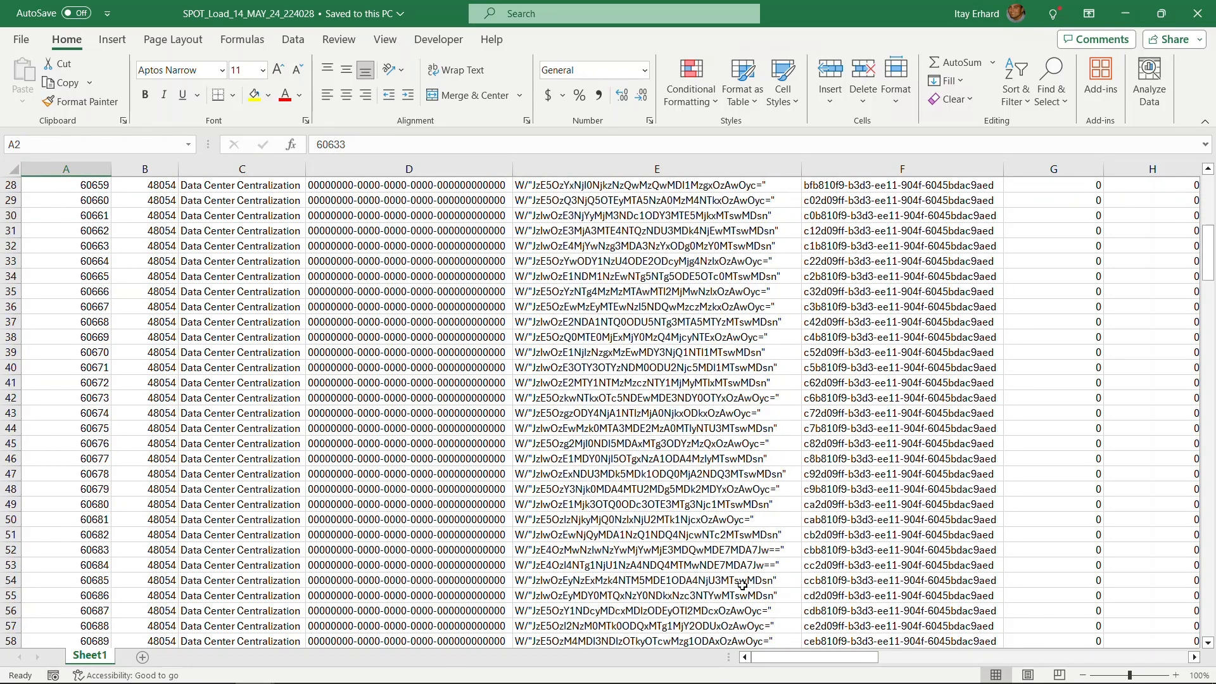
scroll(742, 583, up, 9)
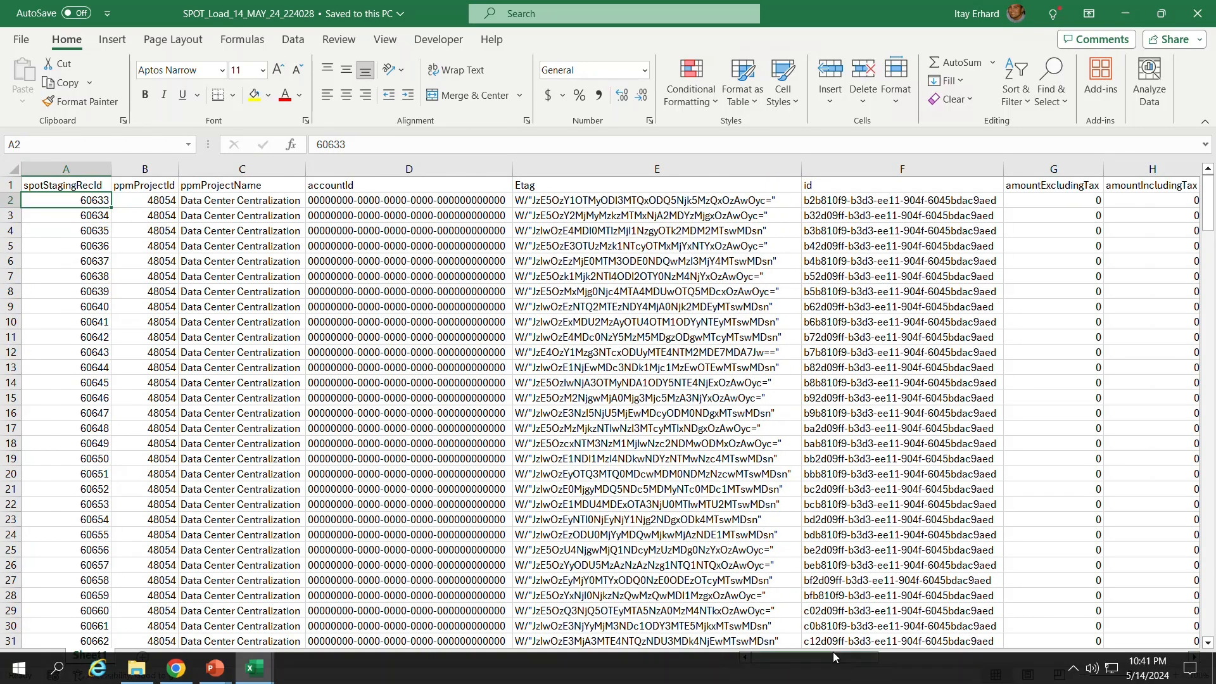
- Check the loadResultFlag column of the exported records and close the SPOT_Load workbook
drag(810, 664, 1123, 677)
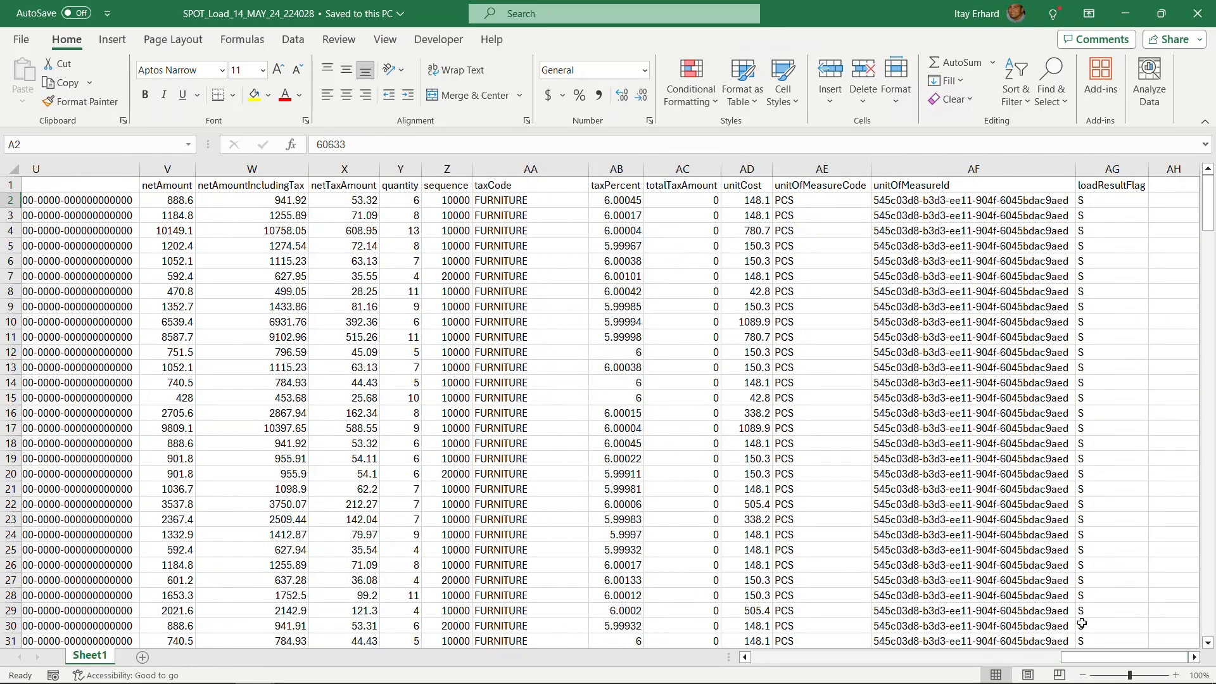
click(1097, 202)
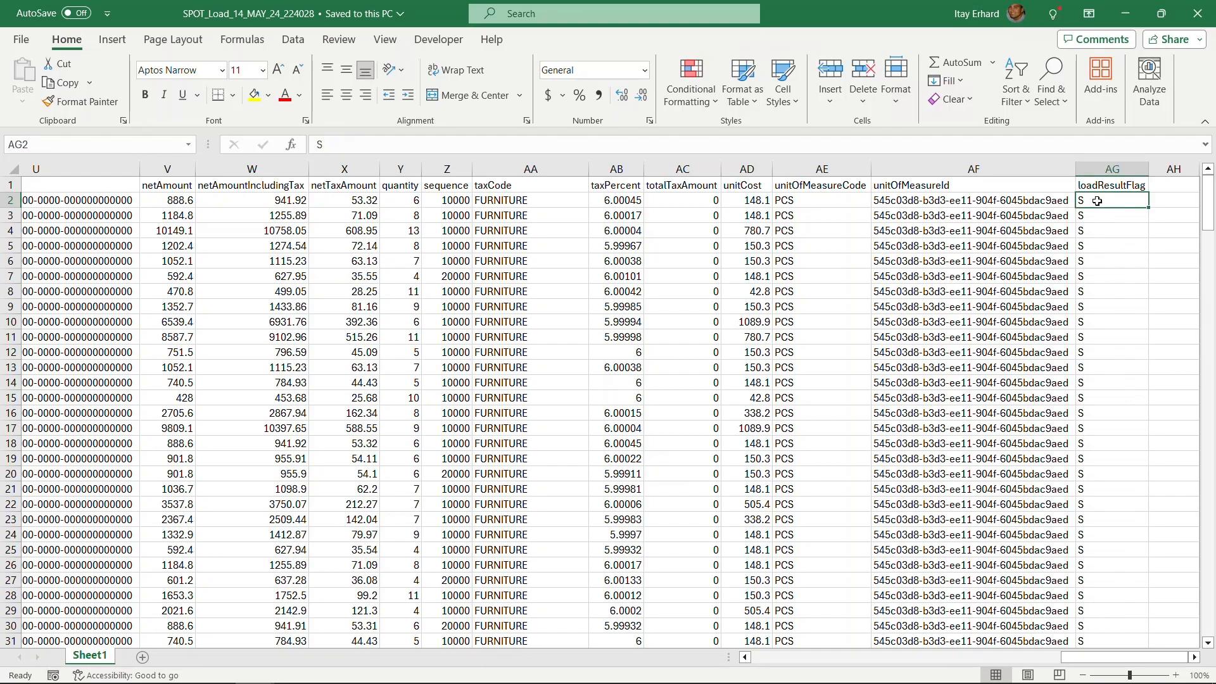
scroll(1099, 253, down, 5)
scroll(1102, 287, up, 5)
drag(1064, 657, 747, 657)
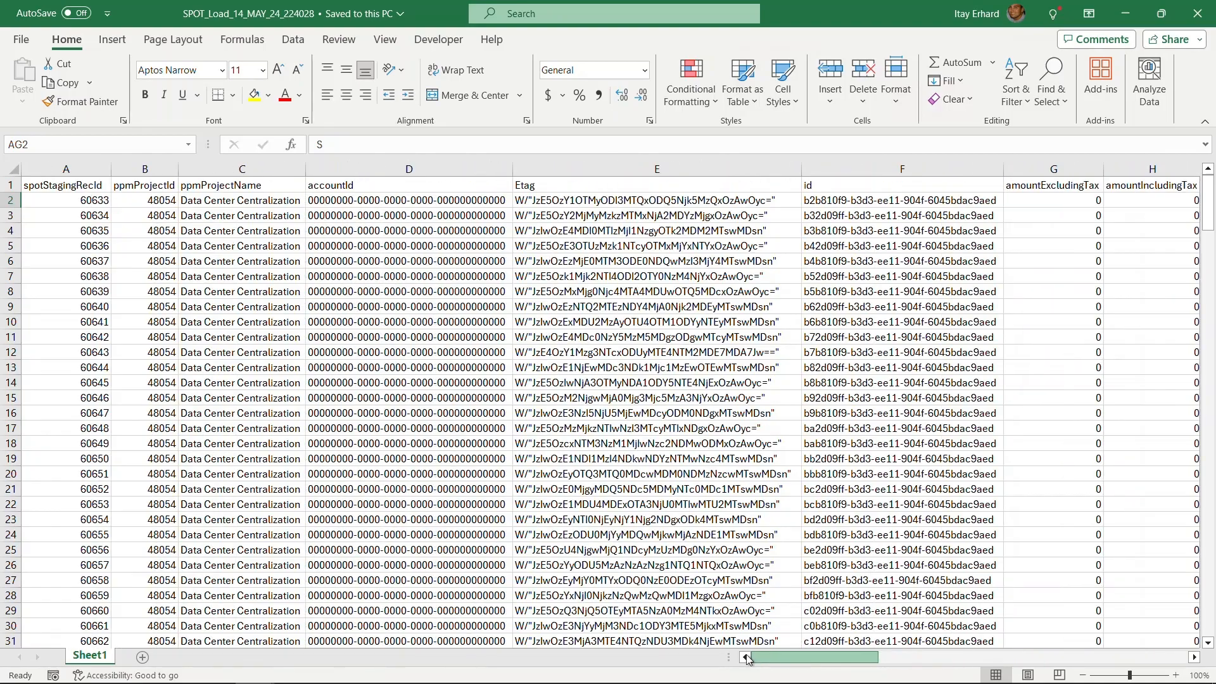
click(1195, 14)
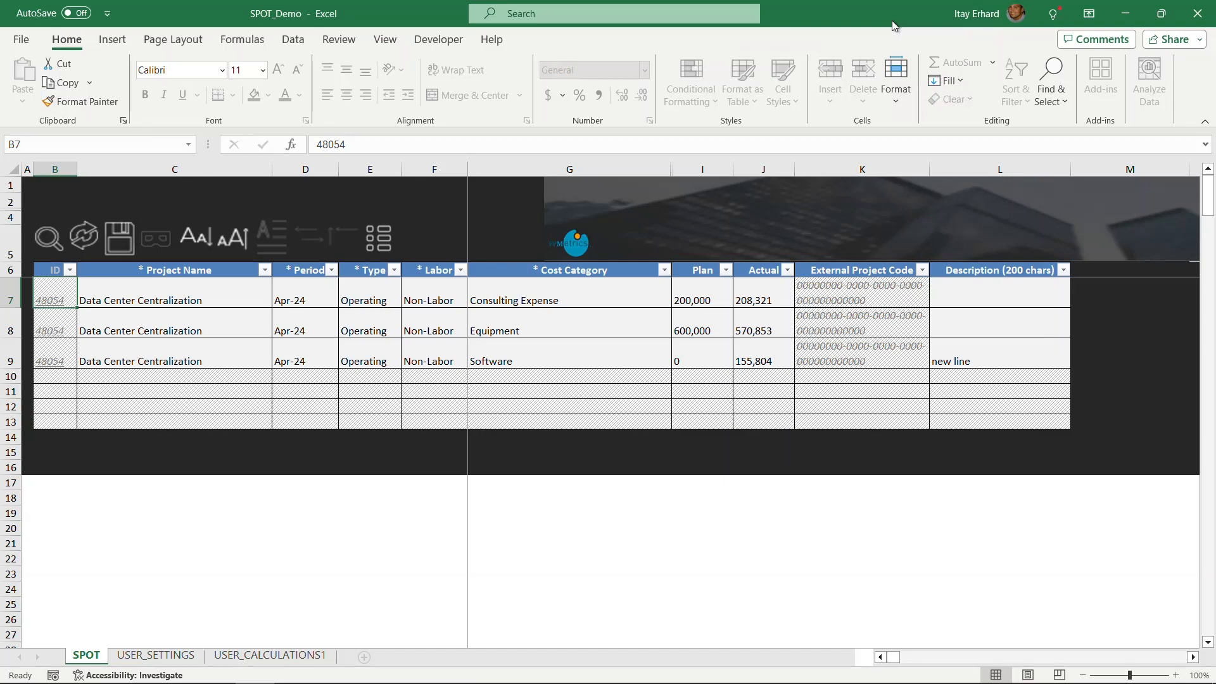
- Switch to the browser and examine the resource allocations in the Data Center Centralization staffing profile
key(alt+Tab)
key(alt+Tab)
key(alt+Tab)
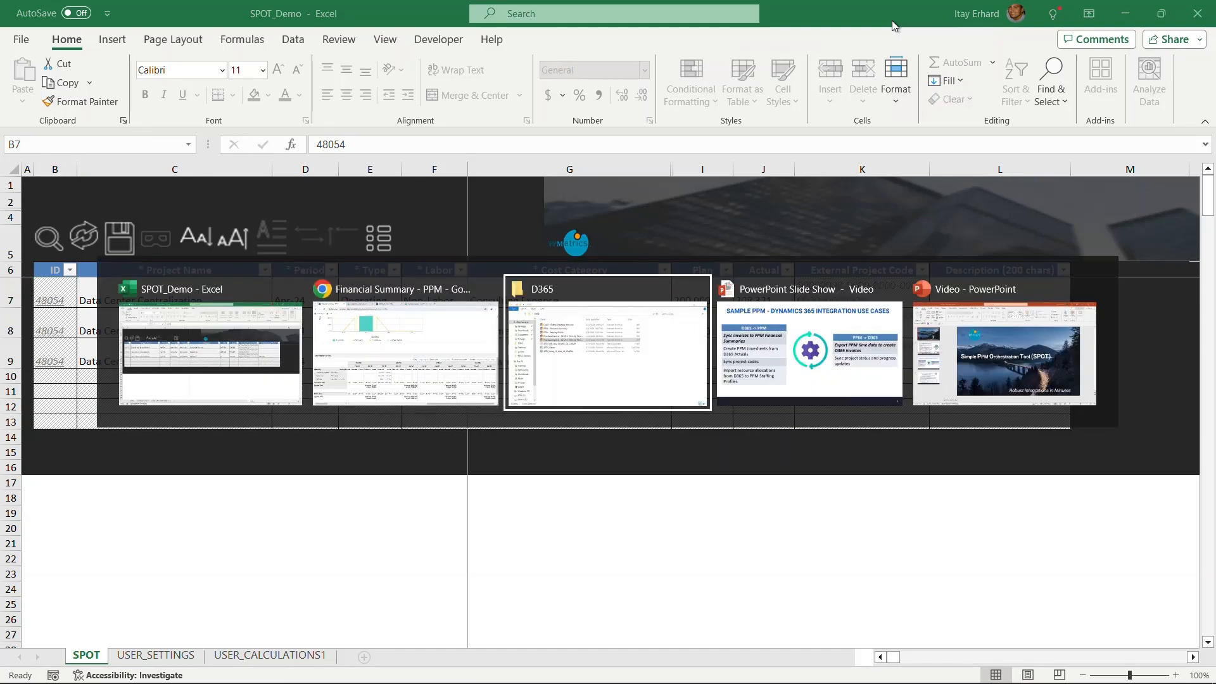
key(alt+Tab)
key(alt+Tab)
key(alt+Tab)
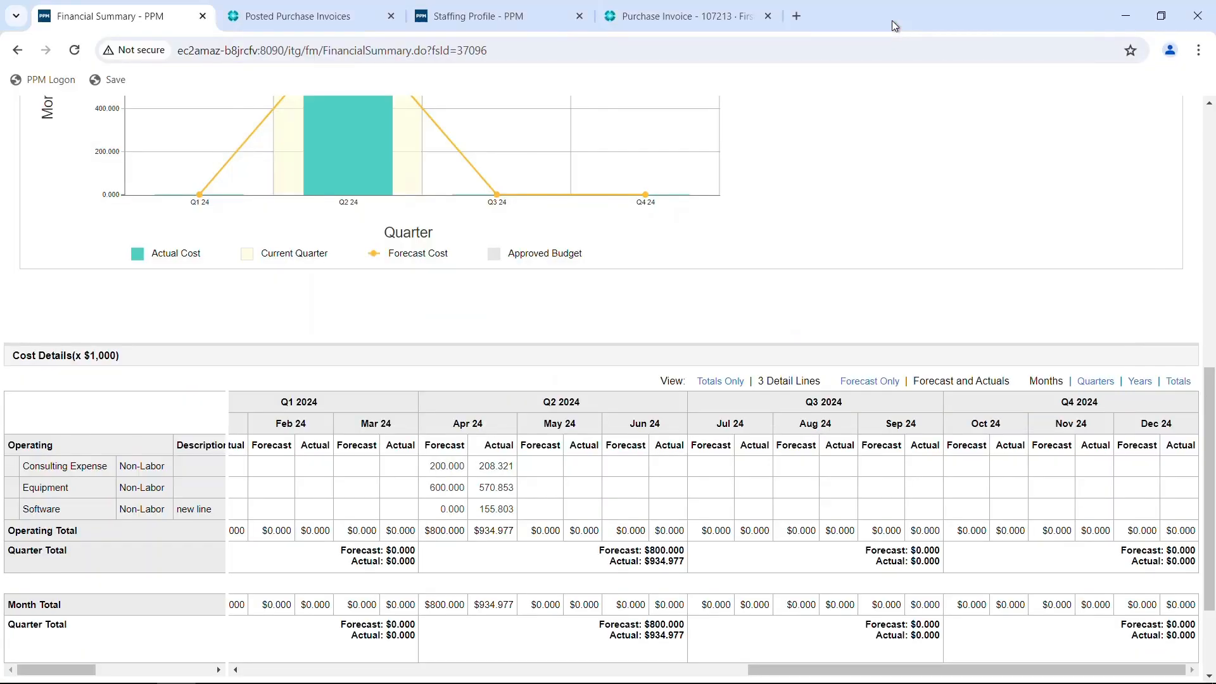
click(523, 16)
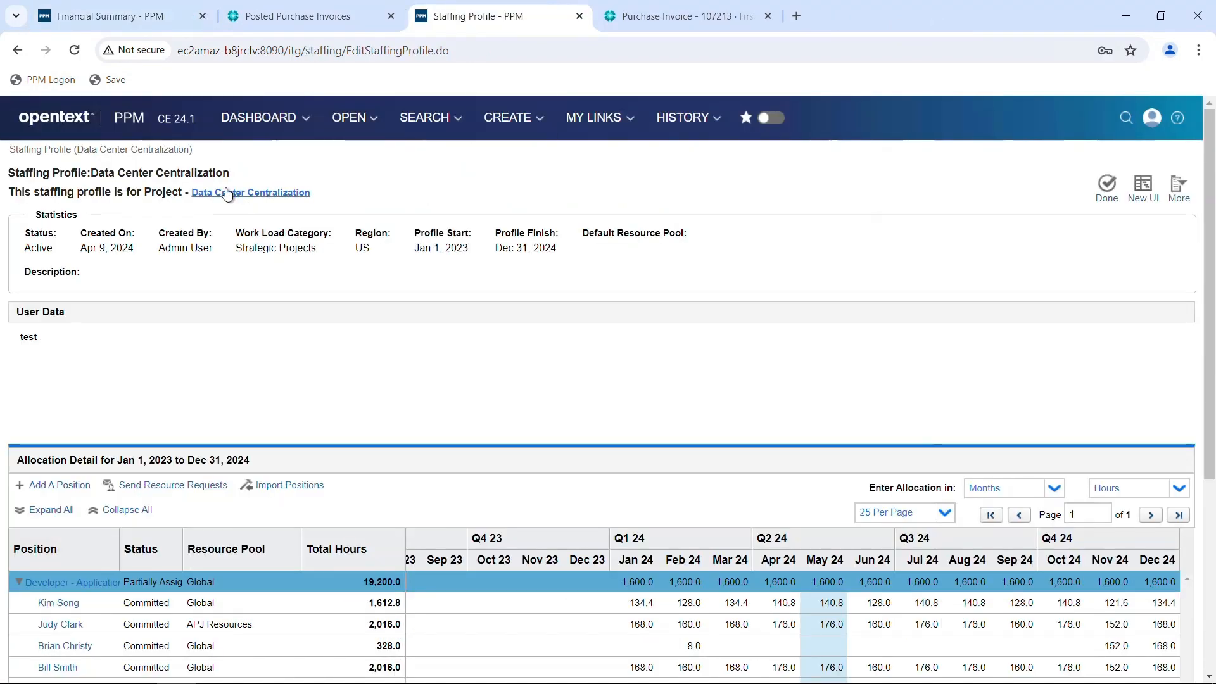
scroll(310, 353, down, 2)
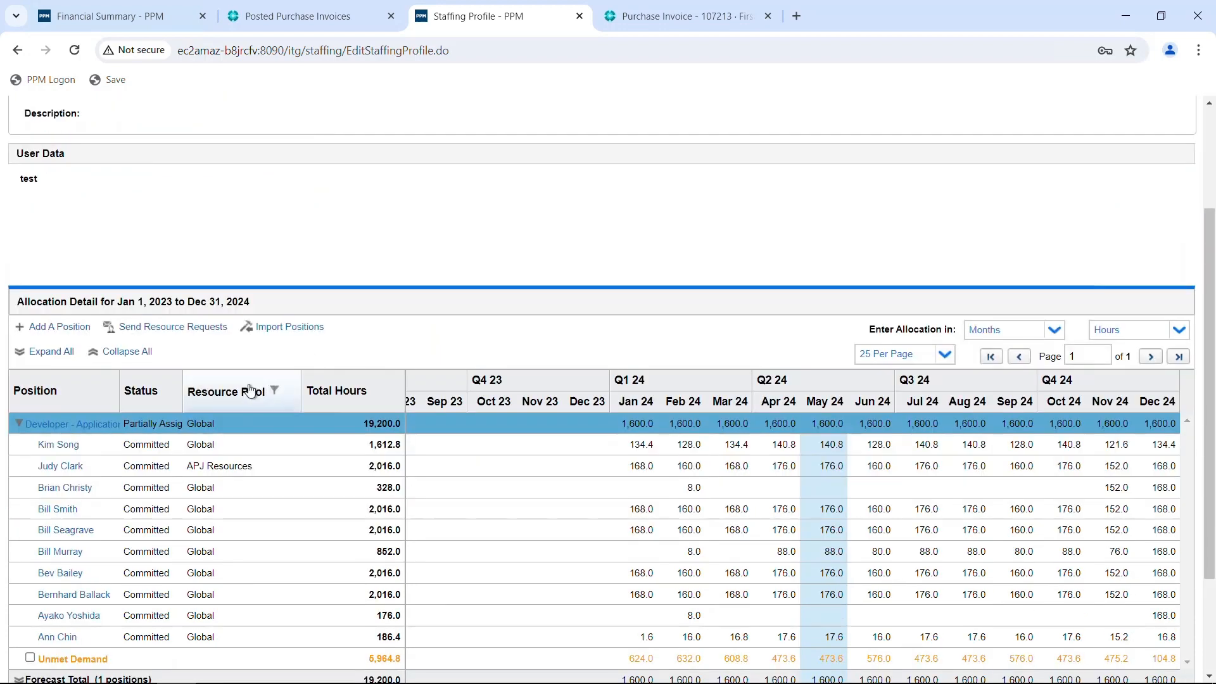
scroll(230, 438, down, 1)
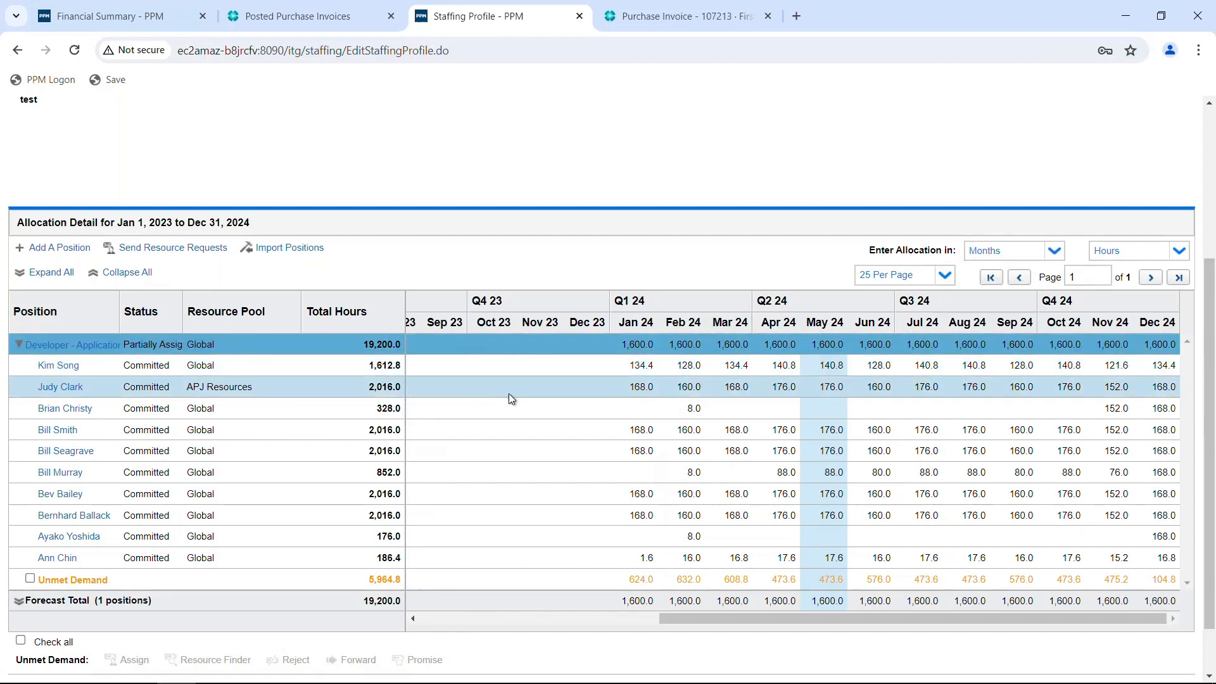
- Review the posting date and resource lines of the First Up Consultants purchase invoice in Dynamics 365
click(662, 20)
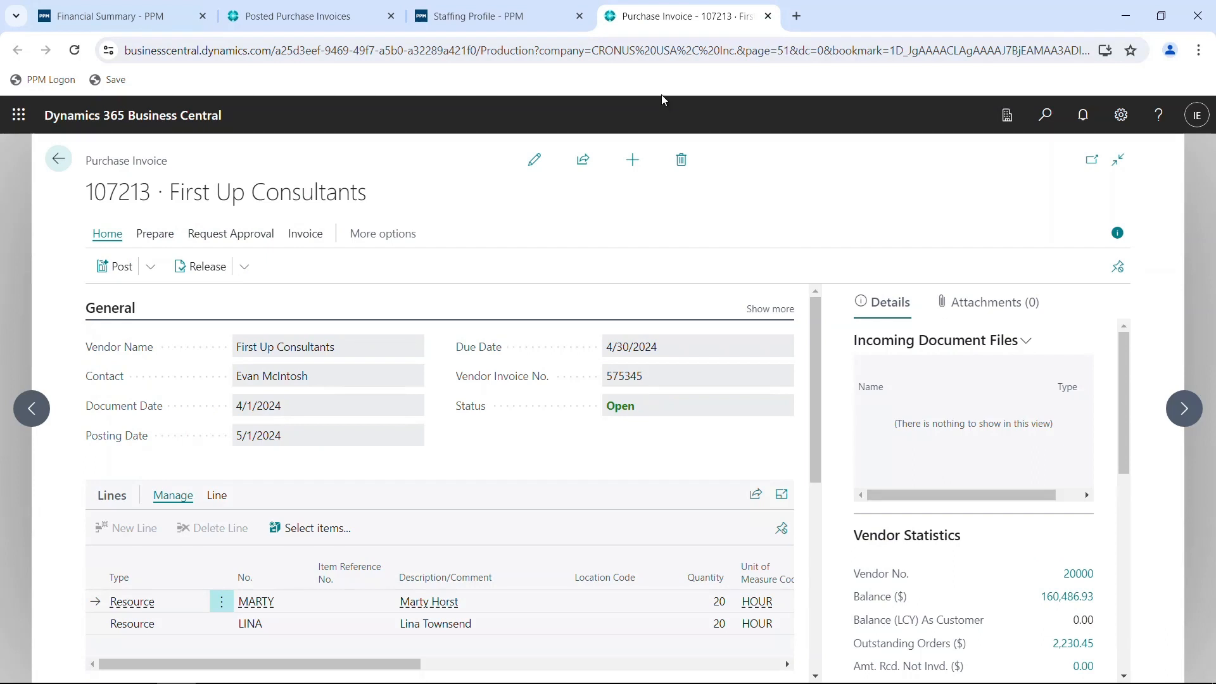
scroll(569, 293, down, 1)
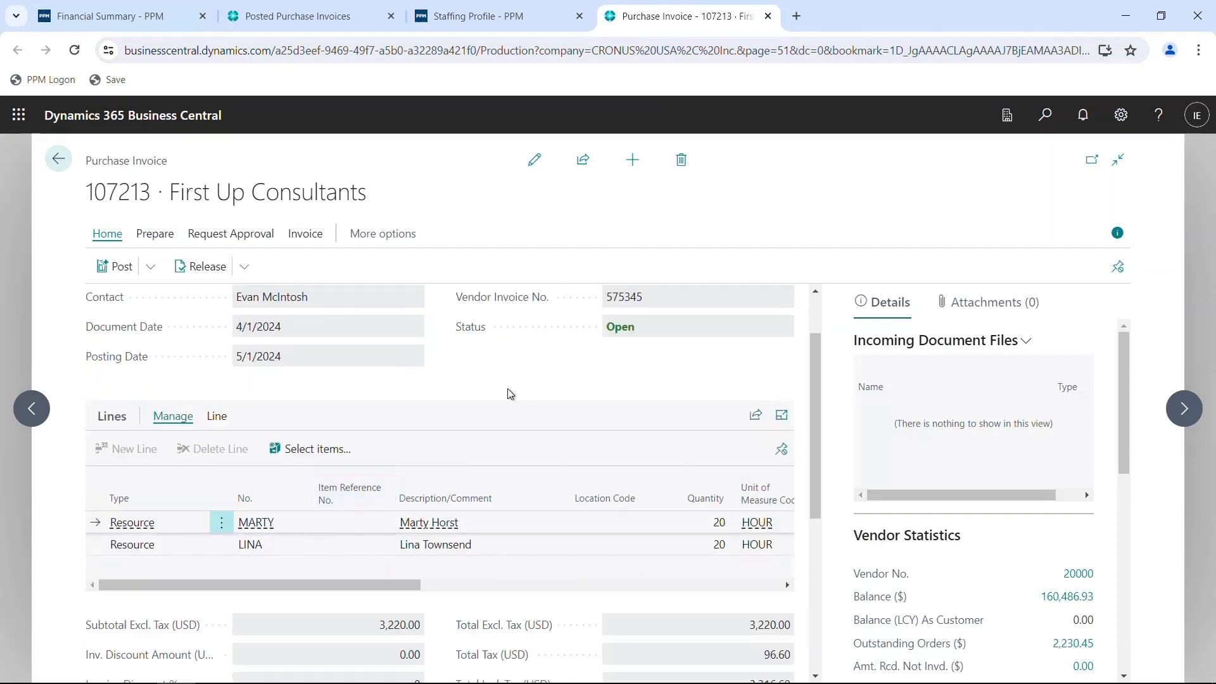
mouse_move(536, 9)
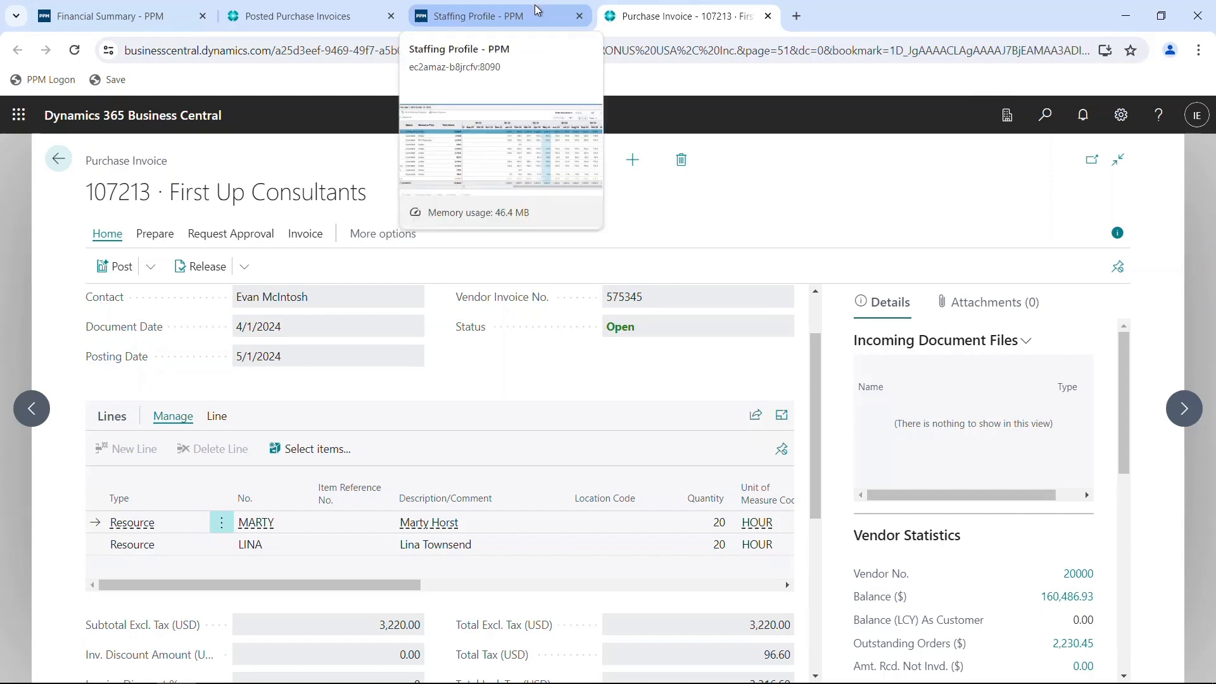
- Switch to the SPOT_Demo workbook and start a load with the "PPM -> D365: Project Cost Load" template
key(alt+Tab)
key(alt+Tab)
key(alt+Tab)
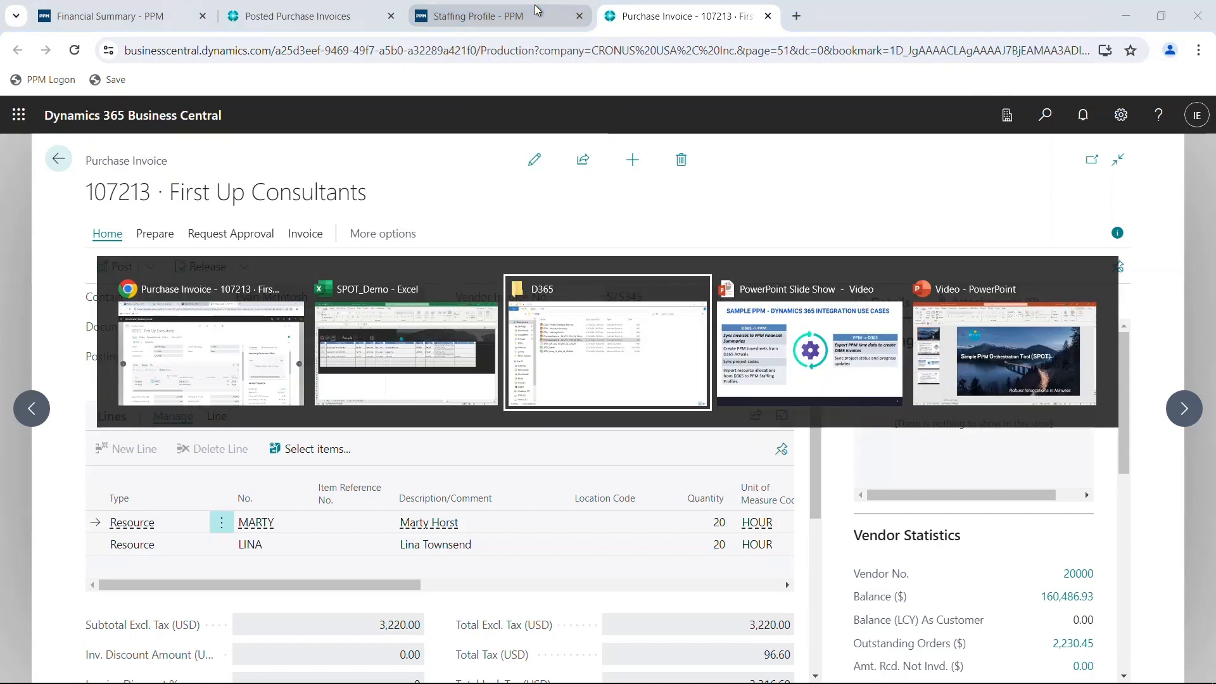
key(alt+Tab)
key(alt+Tab)
key(alt+Tab)
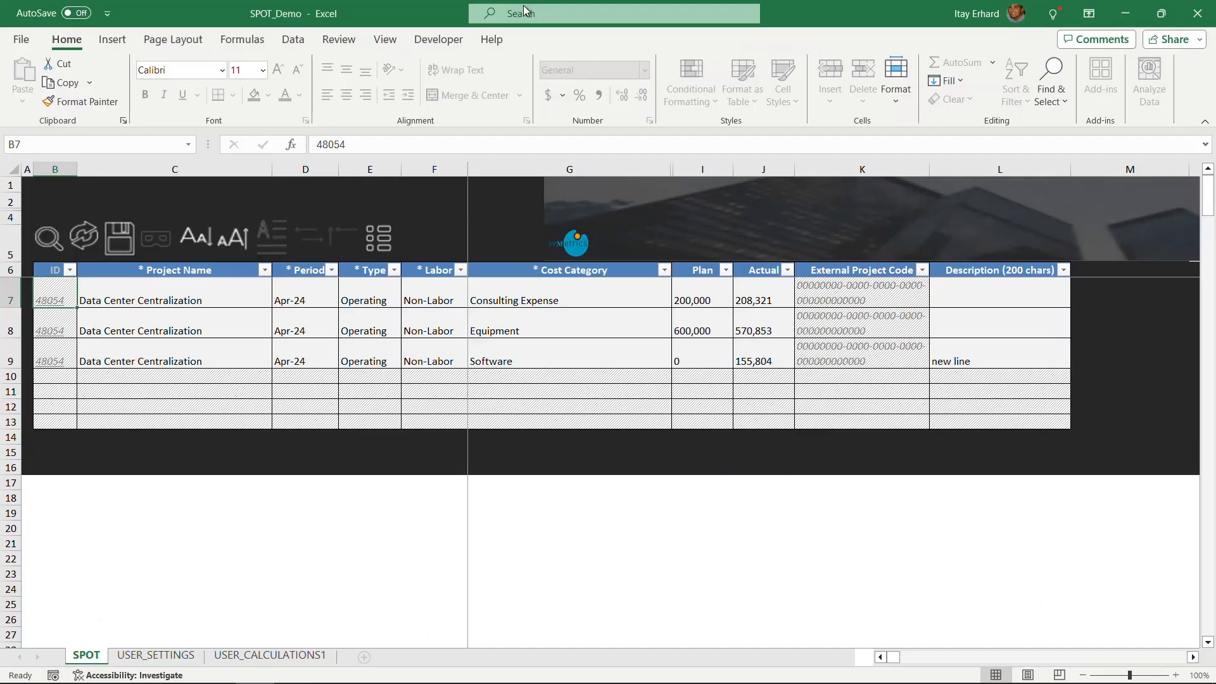
click(49, 240)
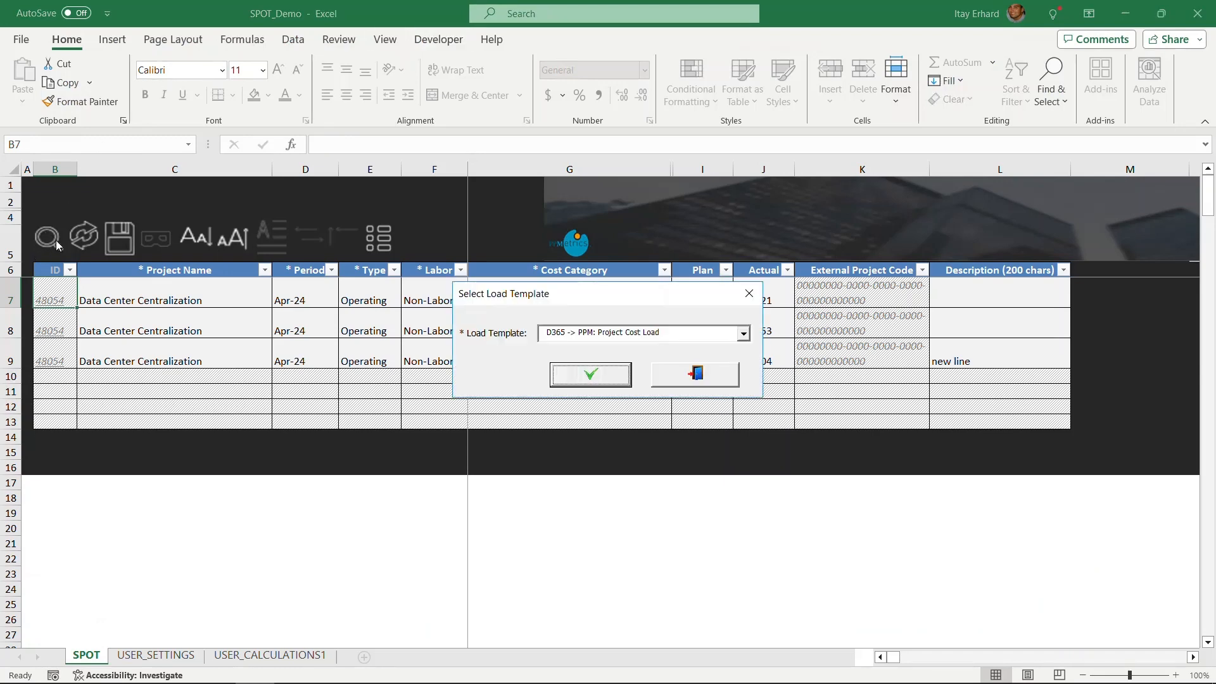
click(743, 334)
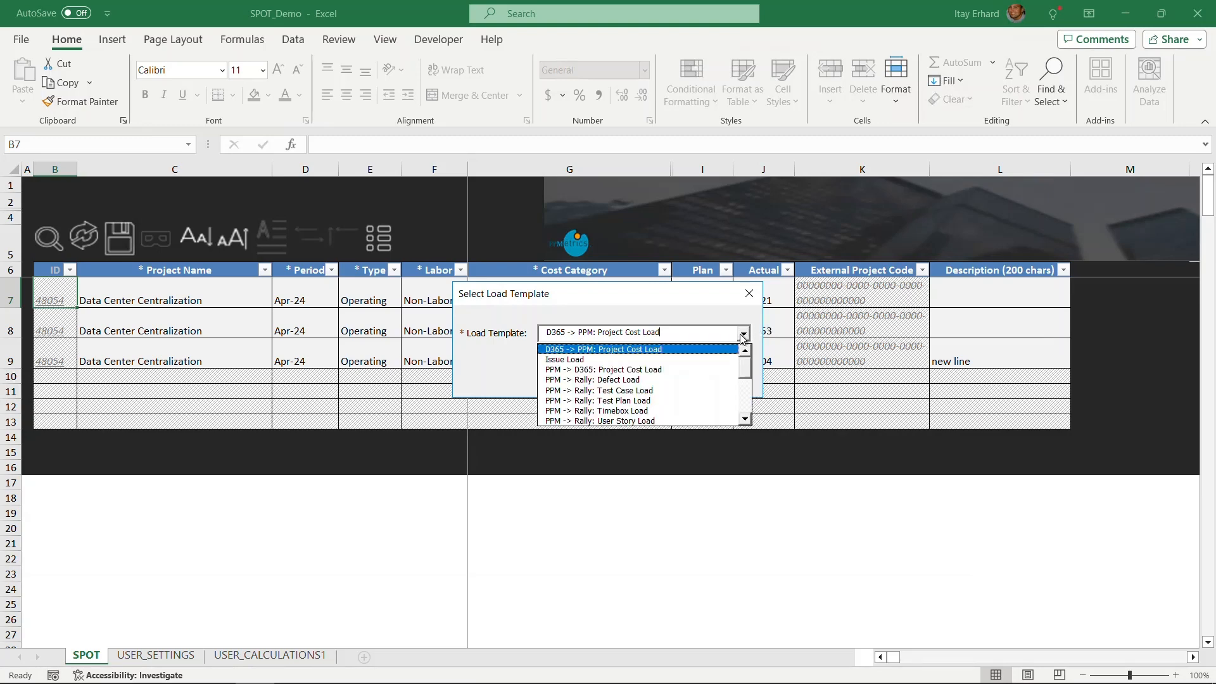
click(660, 370)
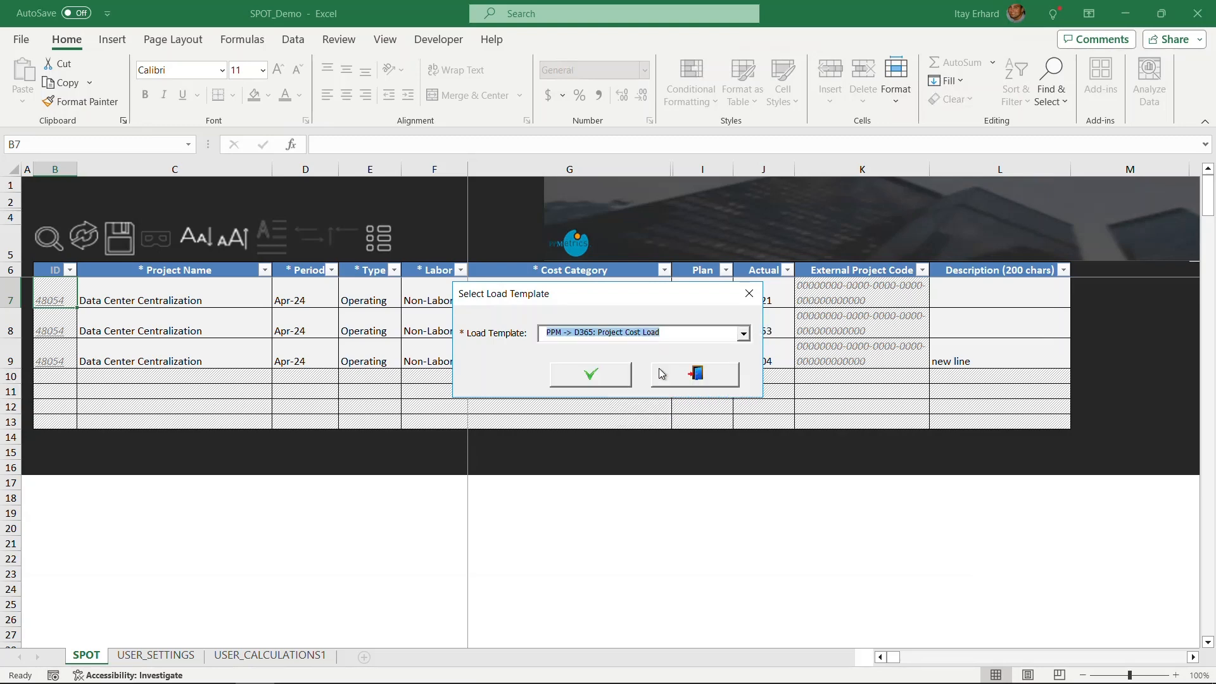
click(580, 379)
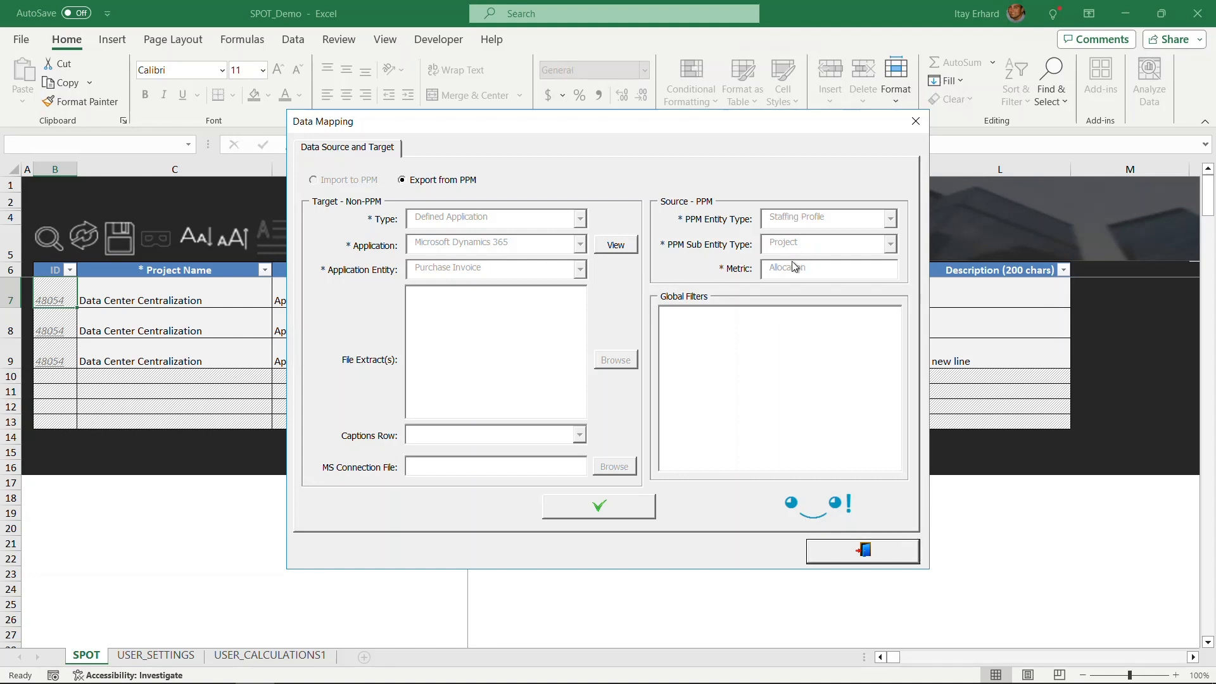
- Accept the Staffing Profile to Purchase Invoice data source and target, then review and accept the template's field mappings
click(629, 509)
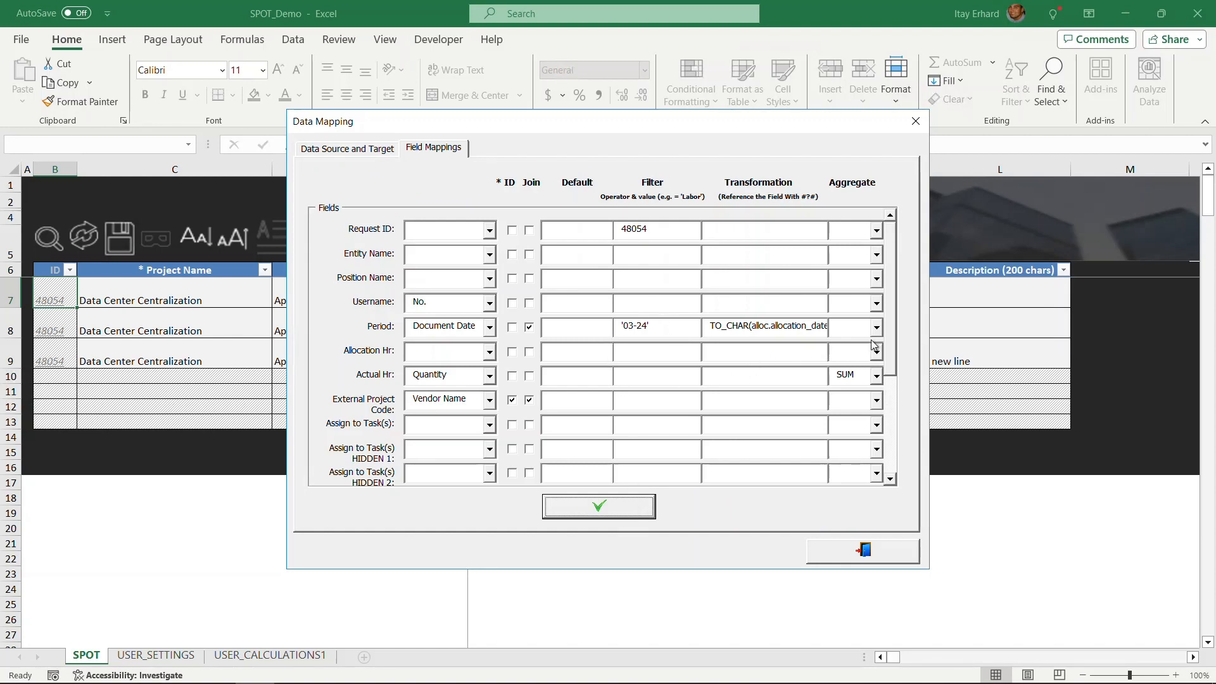
mouse_move(894, 330)
mouse_down()
mouse_move(895, 356)
mouse_move(896, 309)
mouse_up()
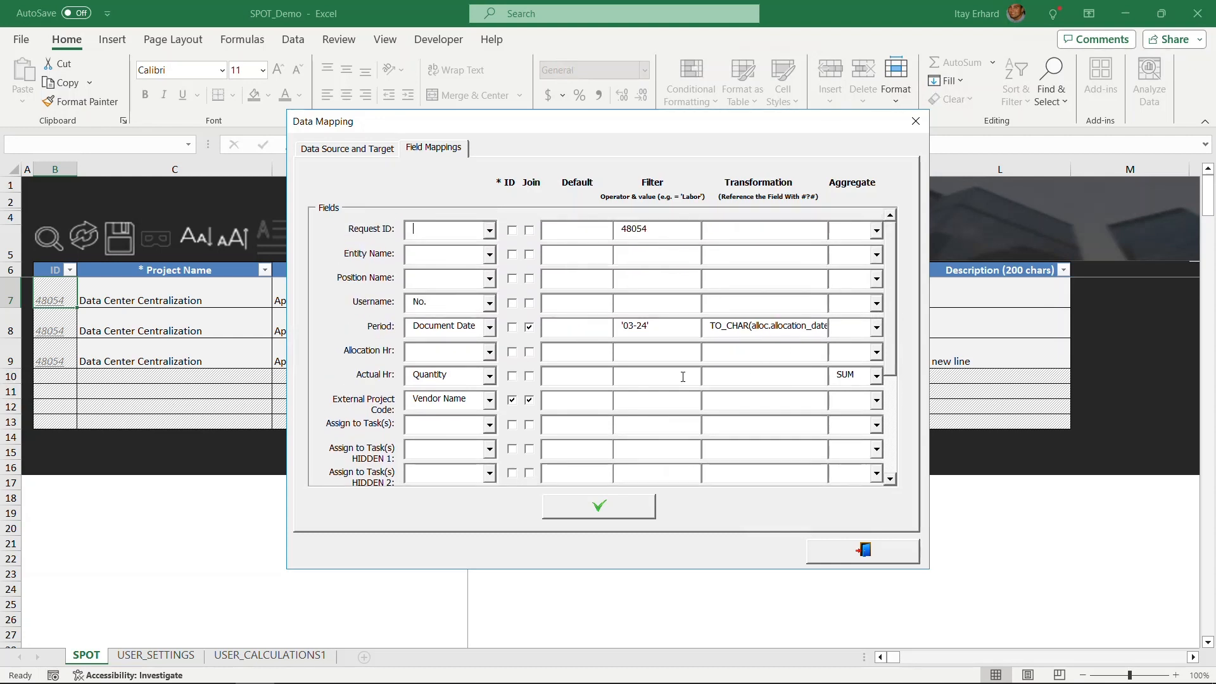
click(512, 400)
click(512, 400)
click(603, 513)
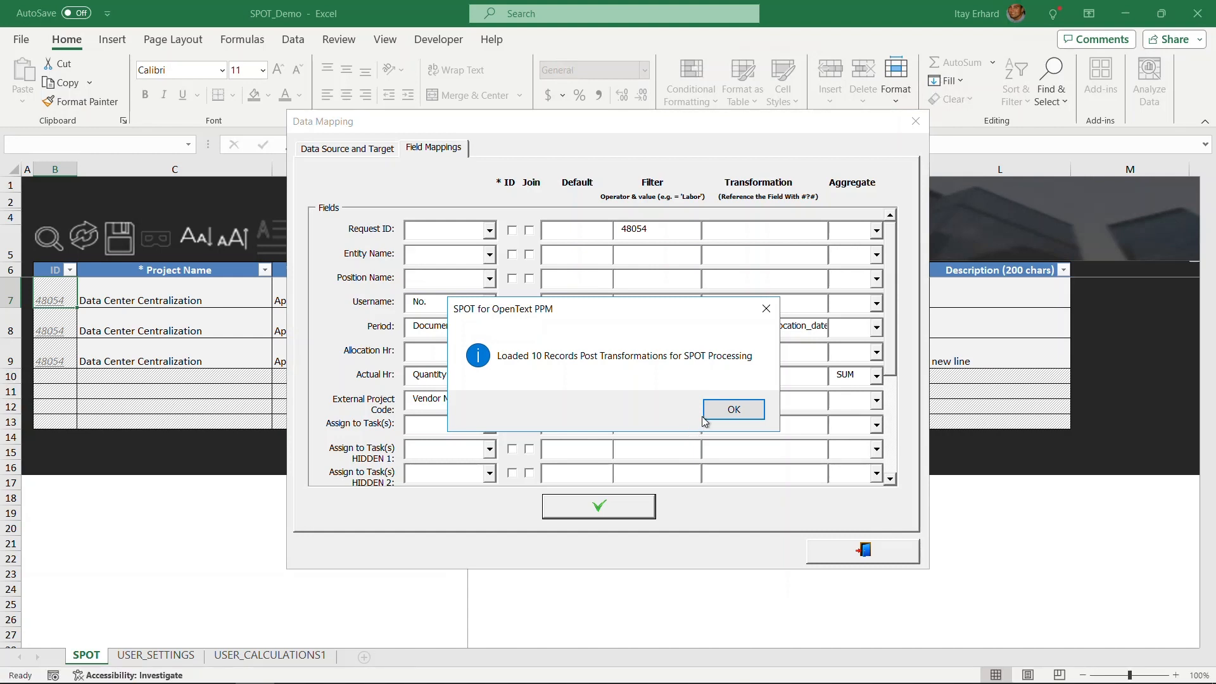
- Accept the Merge Only, Actual Load settings and save the staged staffing profile rows to Dynamics 365
click(724, 412)
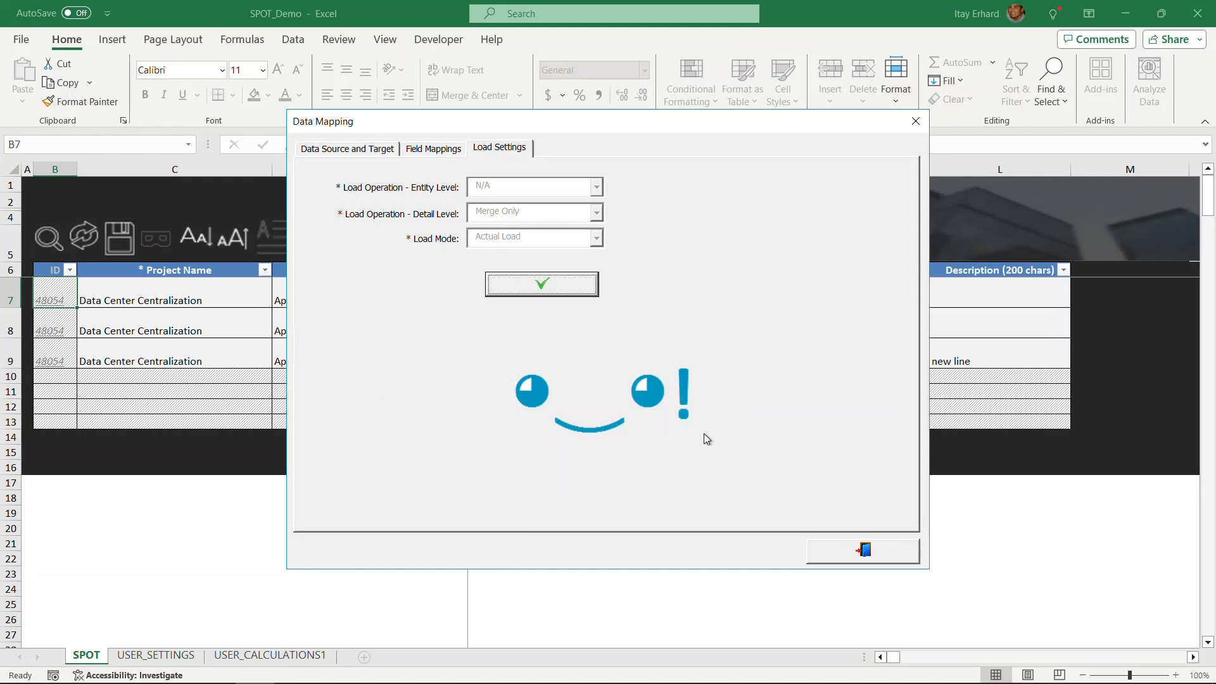
click(570, 286)
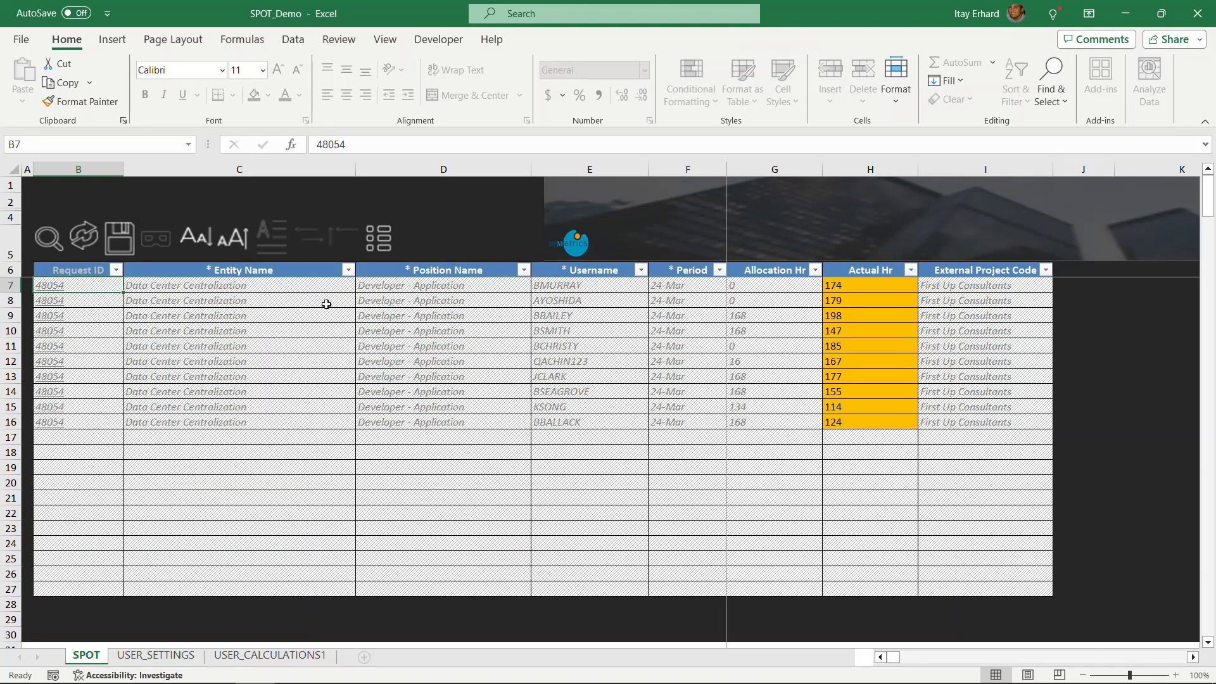
click(116, 244)
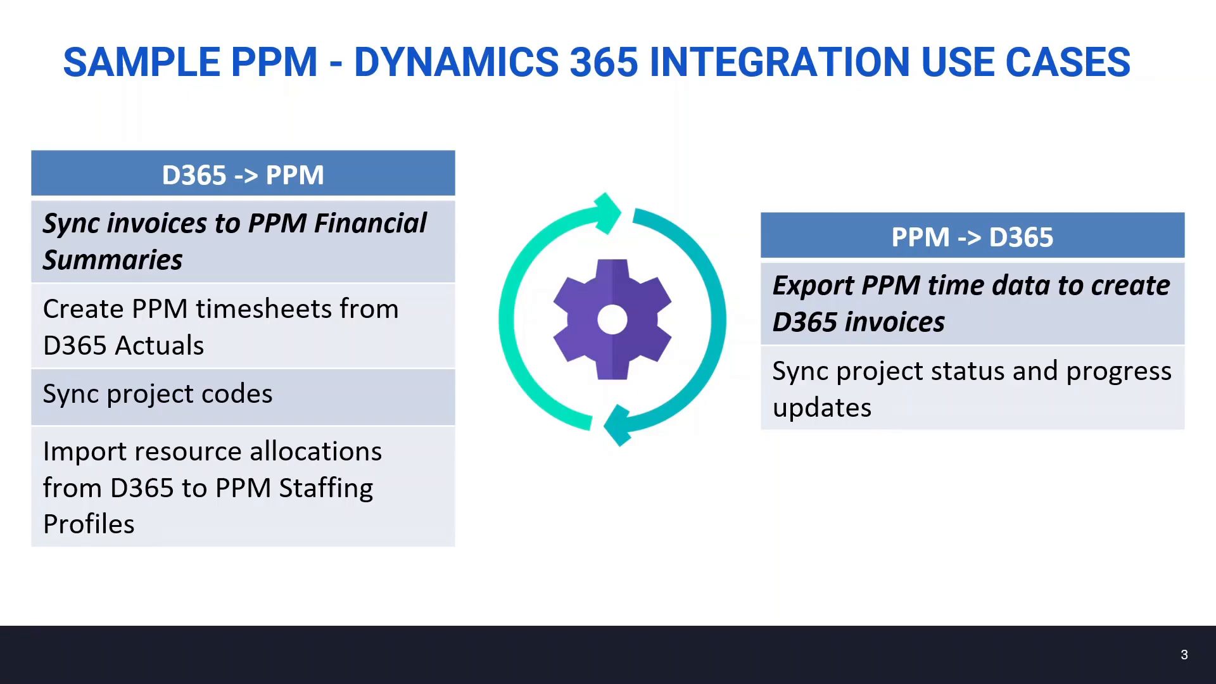
- Switch to the browser and reload the First Up Consultants purchase invoice in Dynamics 365
key(alt+Tab)
key(alt+Tab)
key(alt+Tab)
key(alt+Tab)
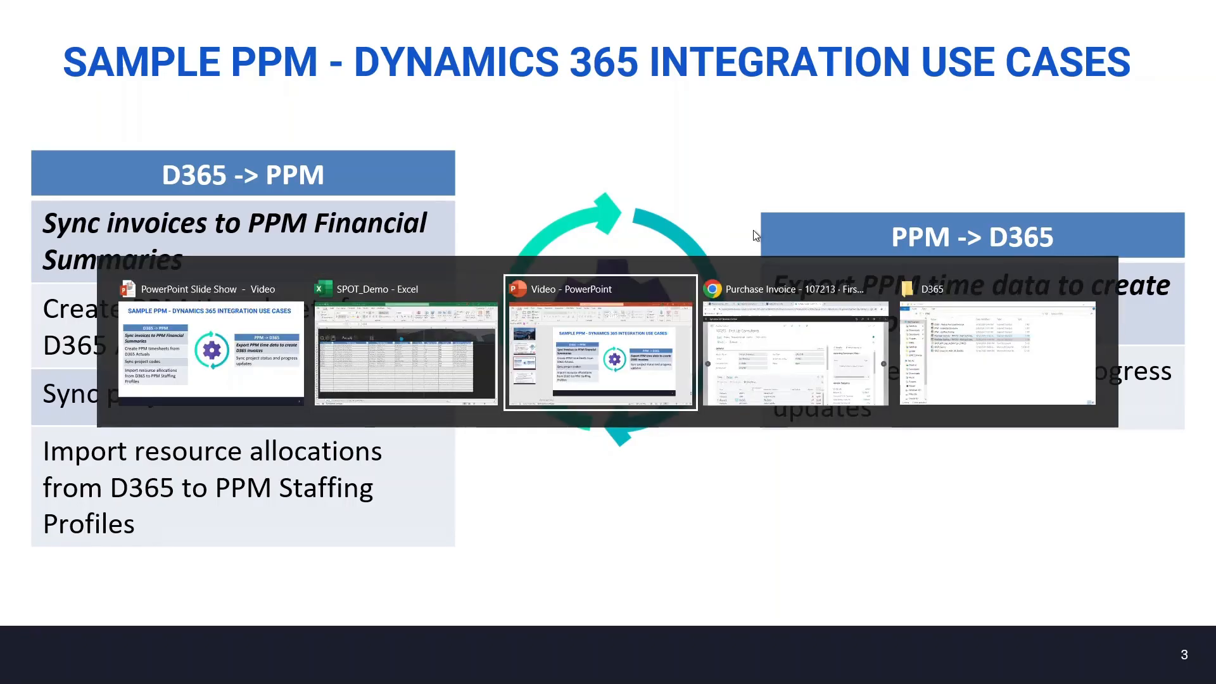
key(alt+Tab)
key(alt+Tab)
key(alt+Tab)
key(alt+Tab)
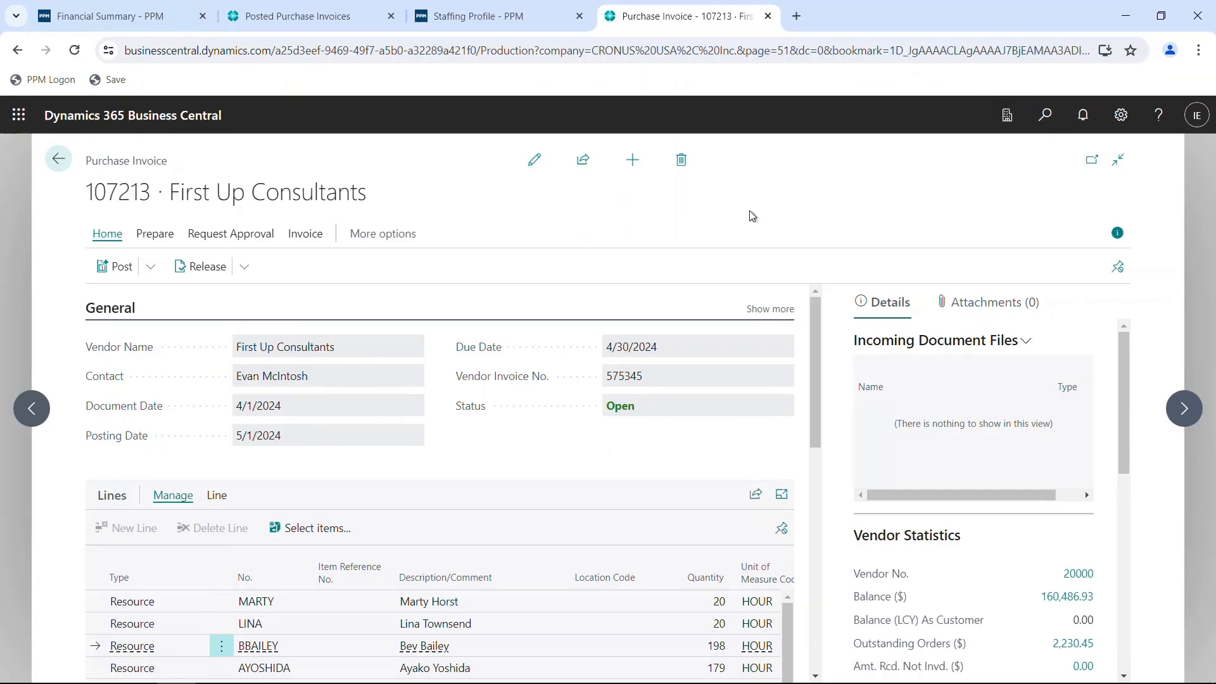
click(72, 57)
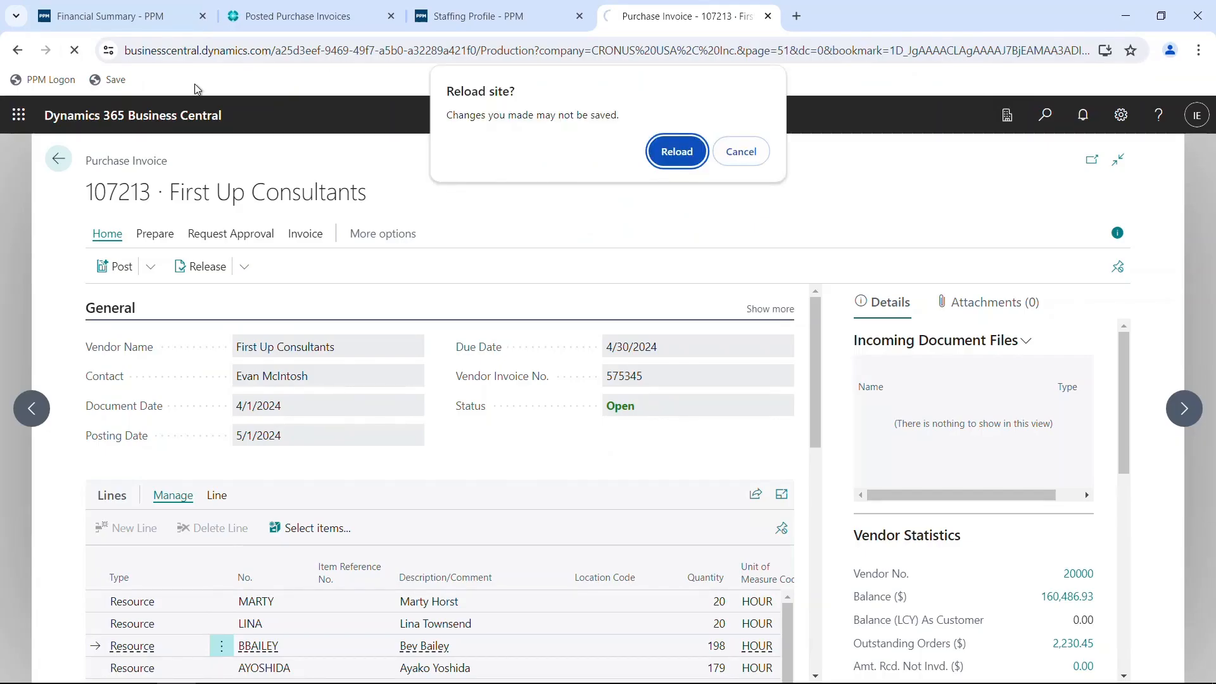
click(662, 149)
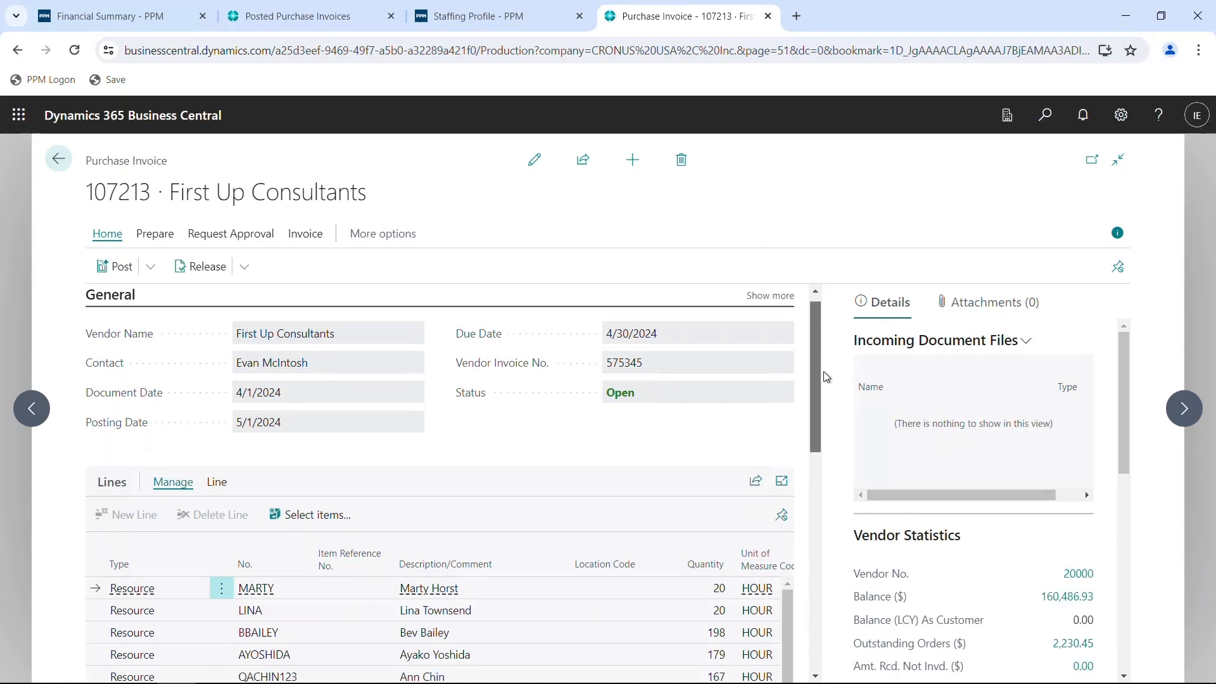
- Examine the resource lines, quantities and totals of the First Up Consultants invoice and compare them with the Actual Hr rows in SPOT_Demo
scroll(826, 405, down, 3)
scroll(829, 439, down, 1)
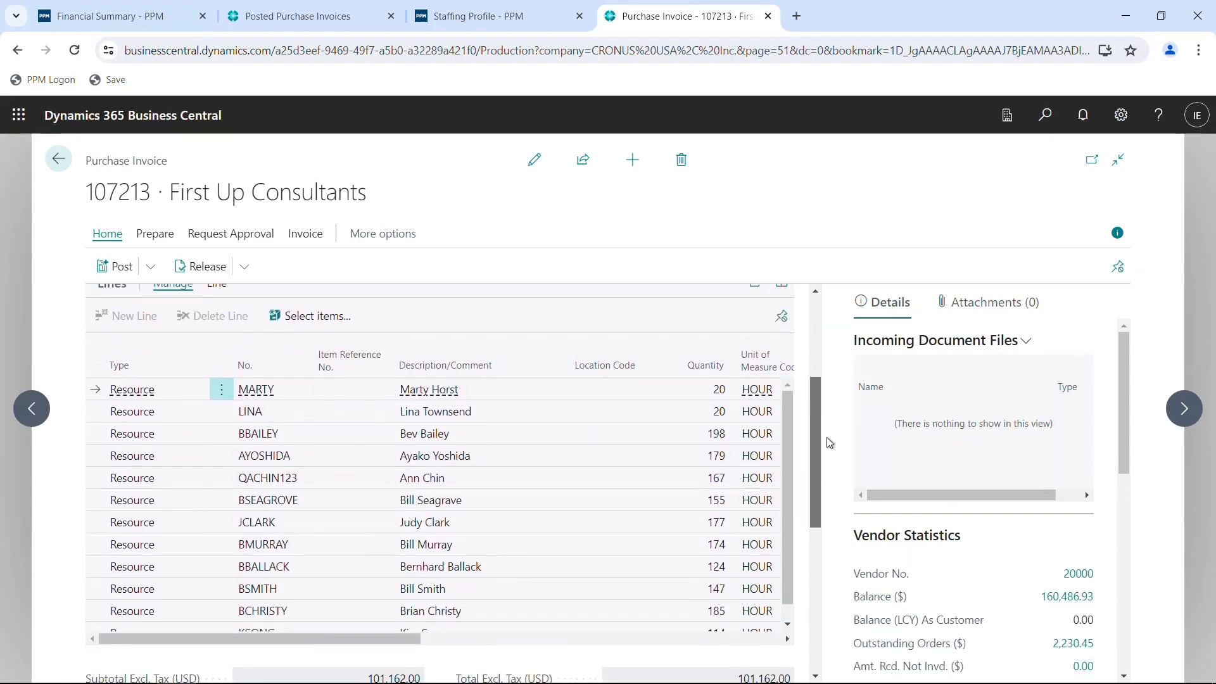
scroll(829, 443, down, 2)
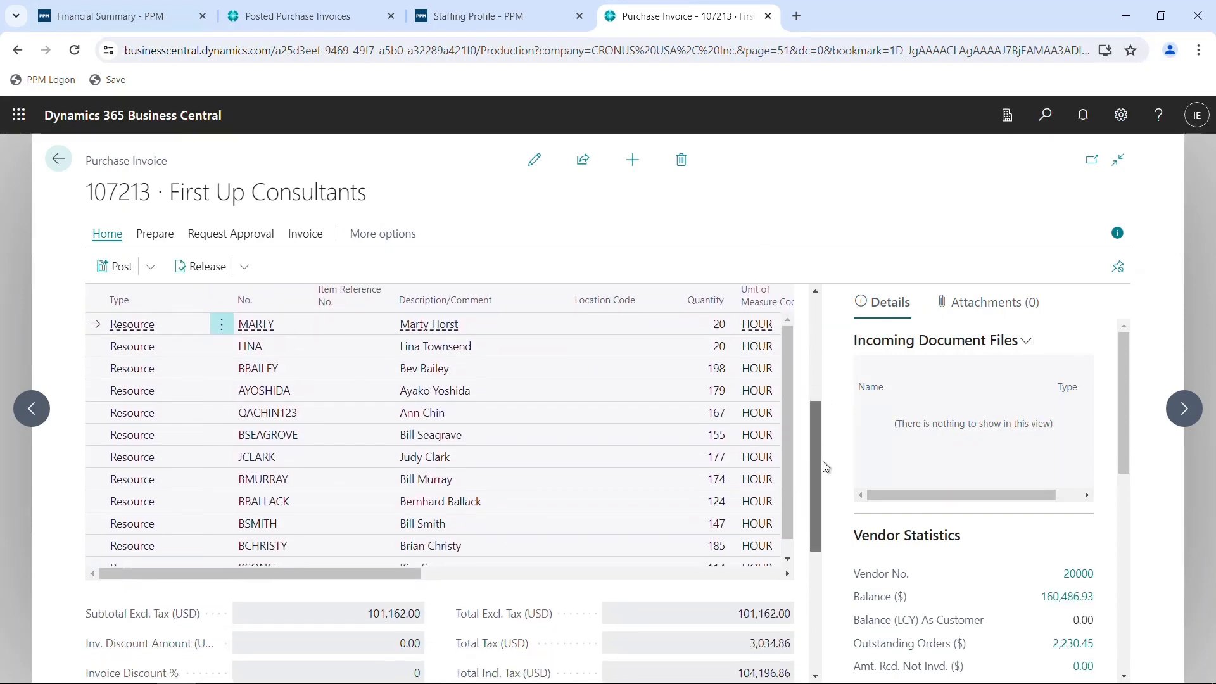
scroll(826, 437, up, 2)
scroll(826, 436, up, 1)
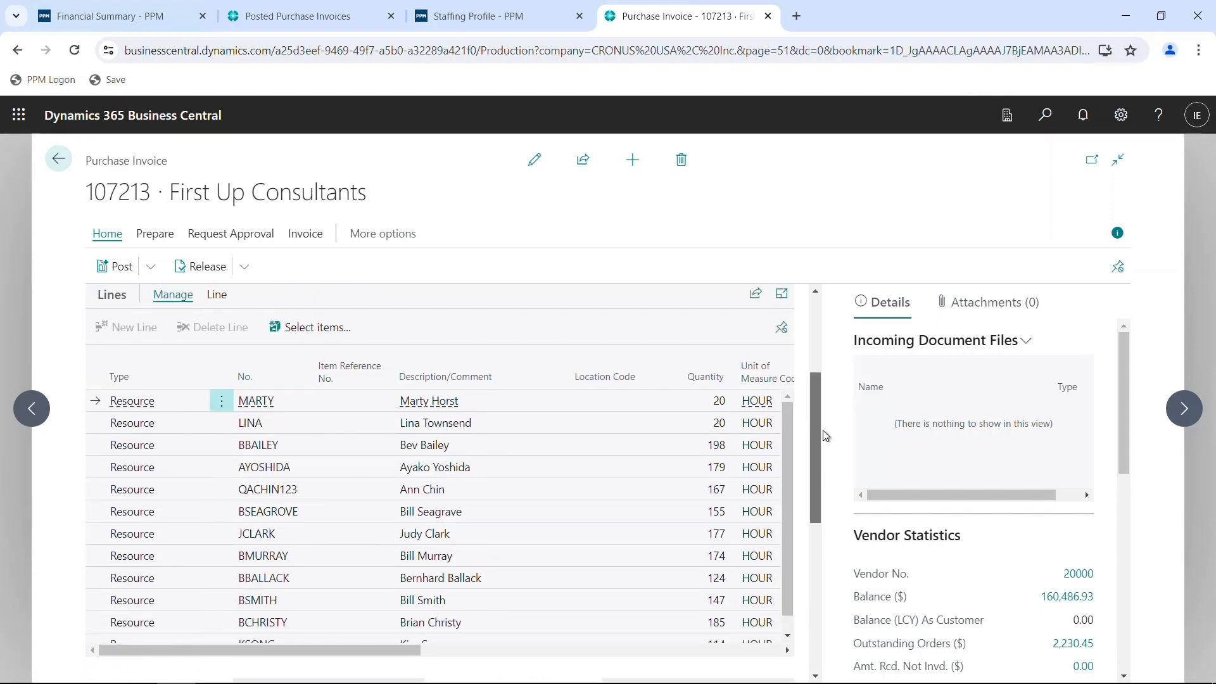
scroll(826, 443, down, 2)
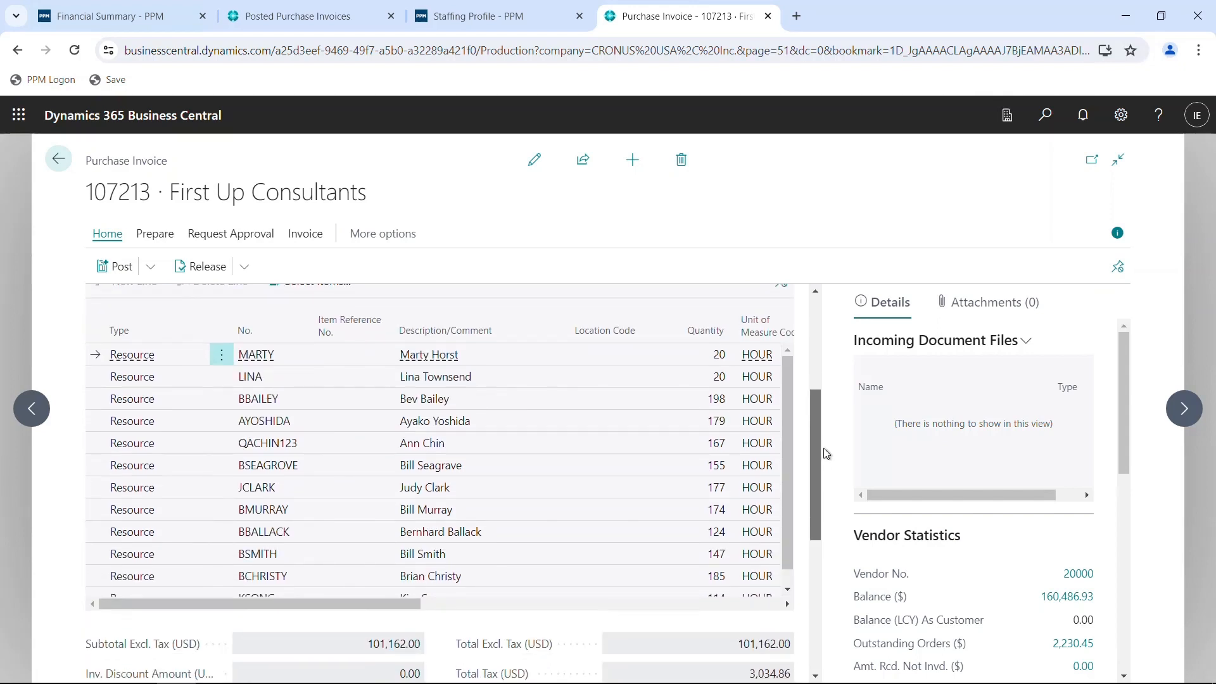
scroll(826, 451, up, 5)
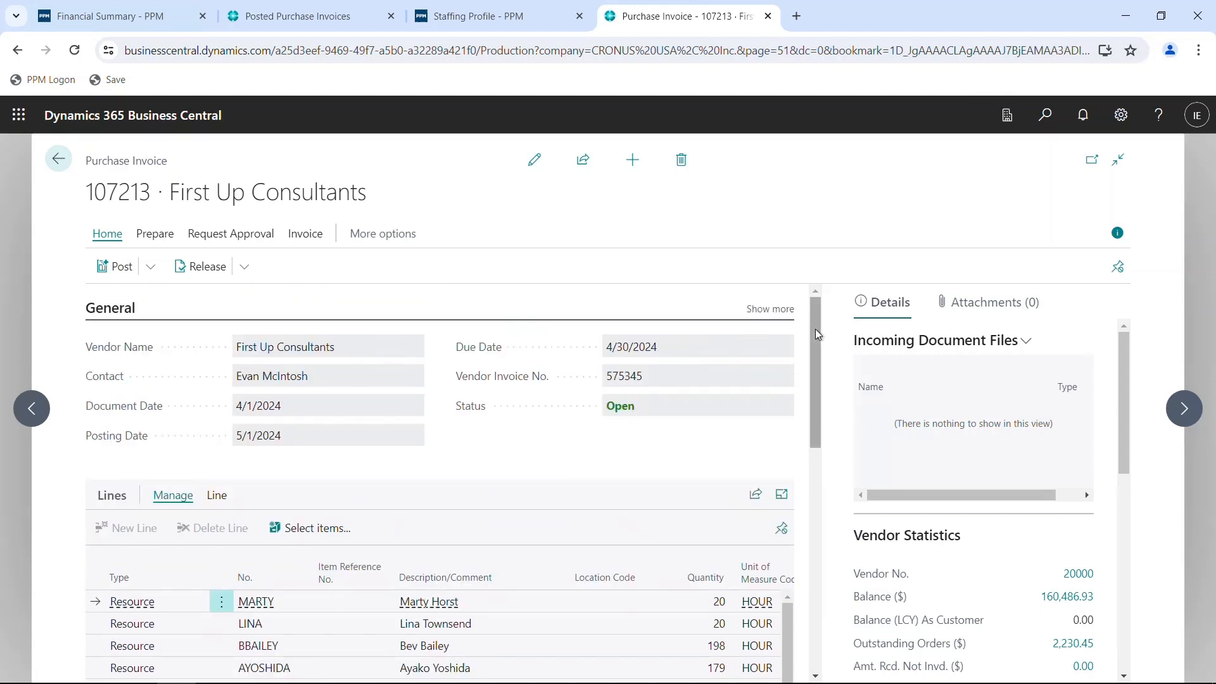
key(alt+Tab)
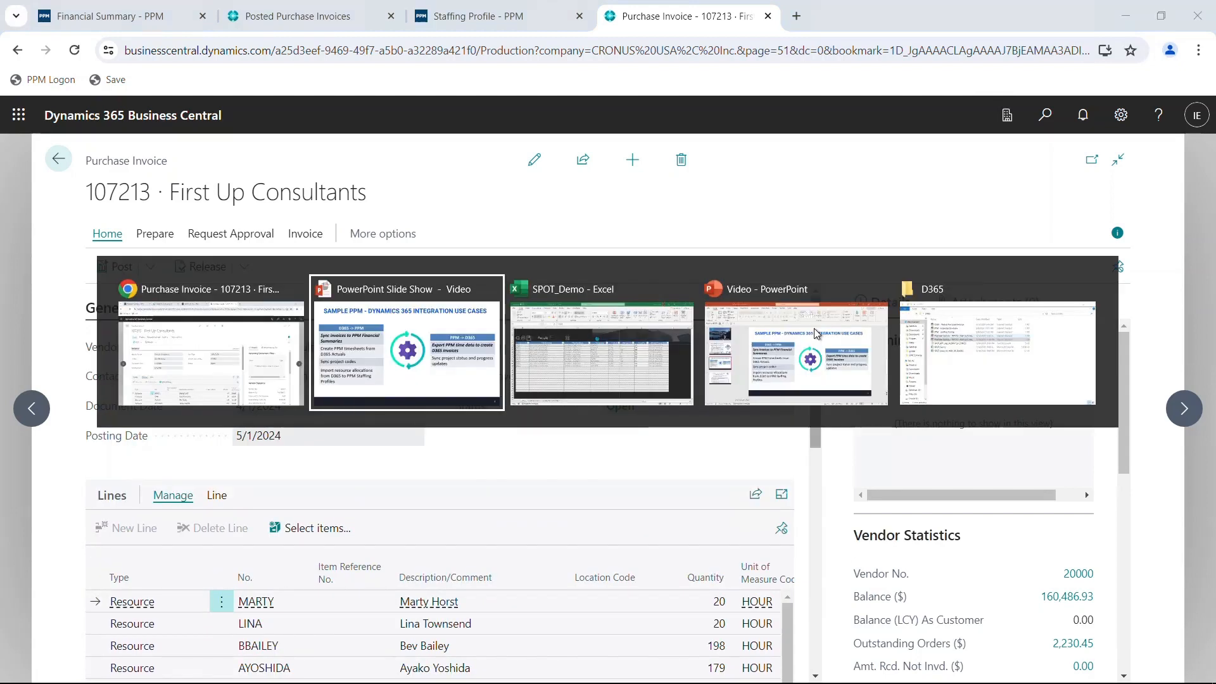
key(alt+Tab)
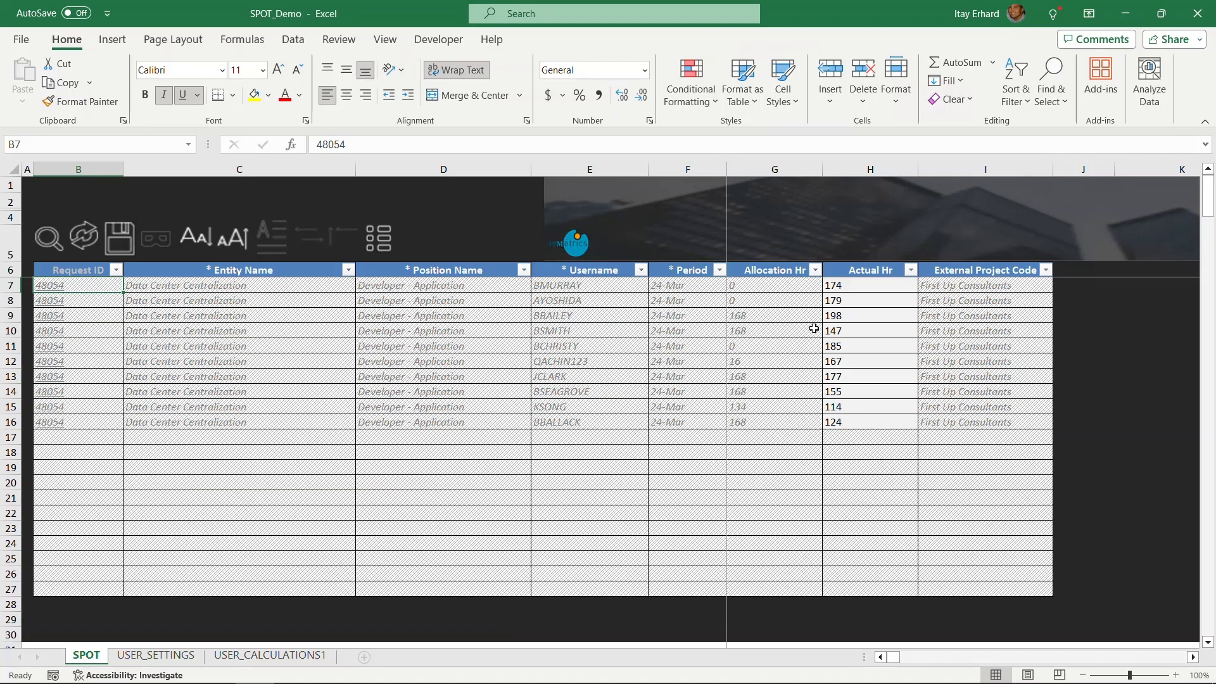
- Switch to the PowerPoint slide show and advance to the Simple PPM Orchestration Tool (SPOT) summary slide
key(alt+Tab)
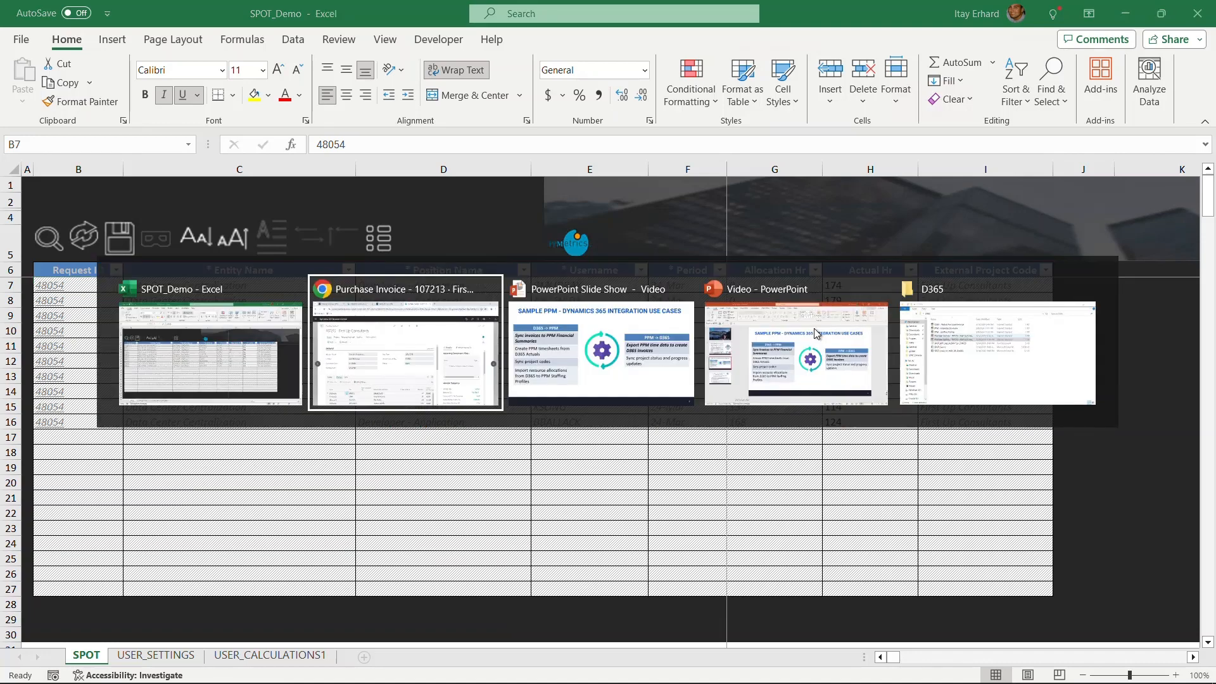
key(alt+Tab)
key(alt+Tab)
key(alt+Tab)
key(alt+Tab)
key(alt+Tab)
key(alt+Tab)
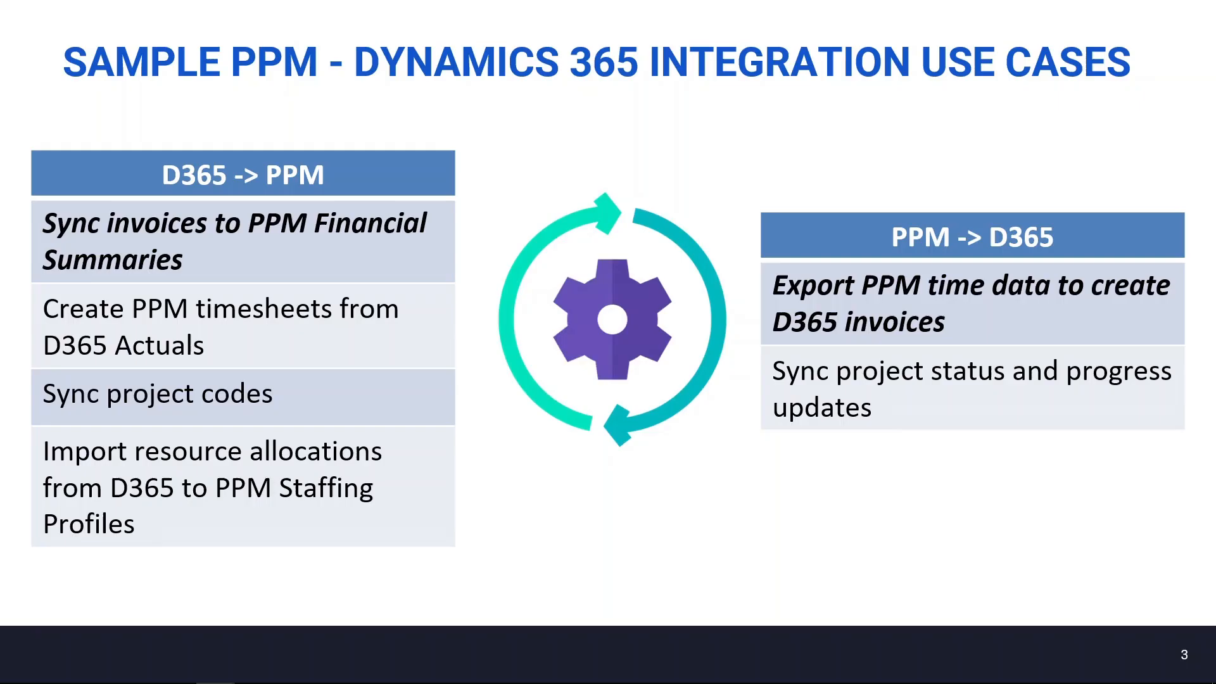
key(Right)
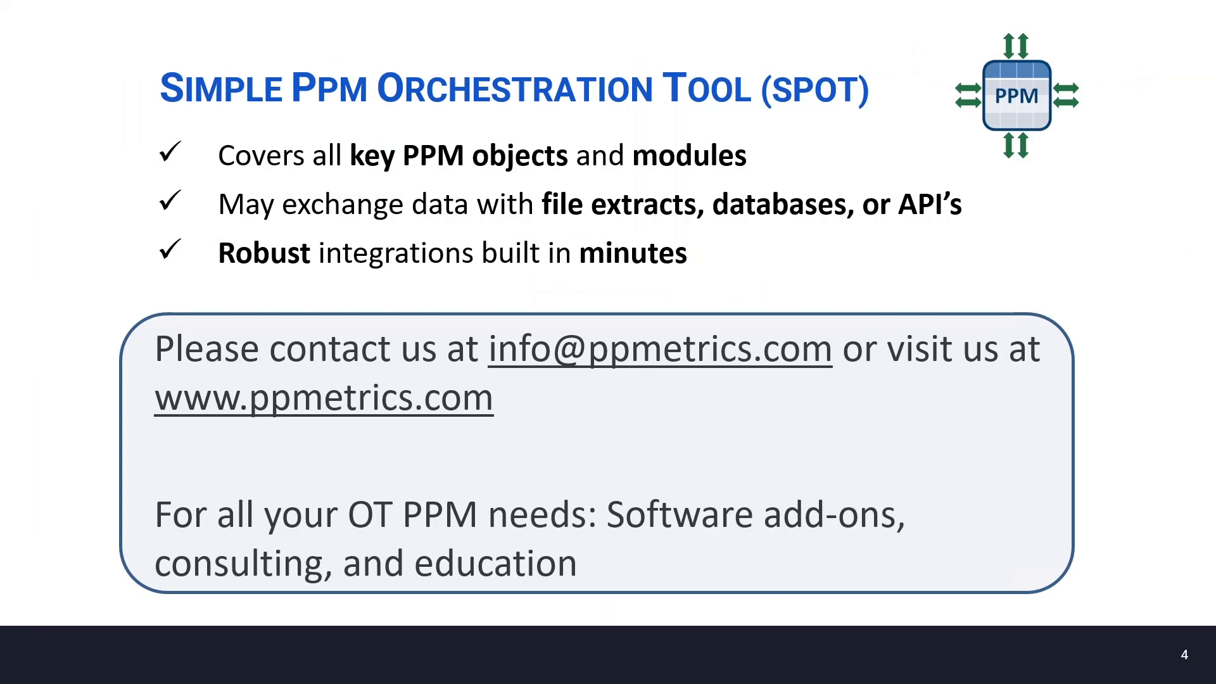